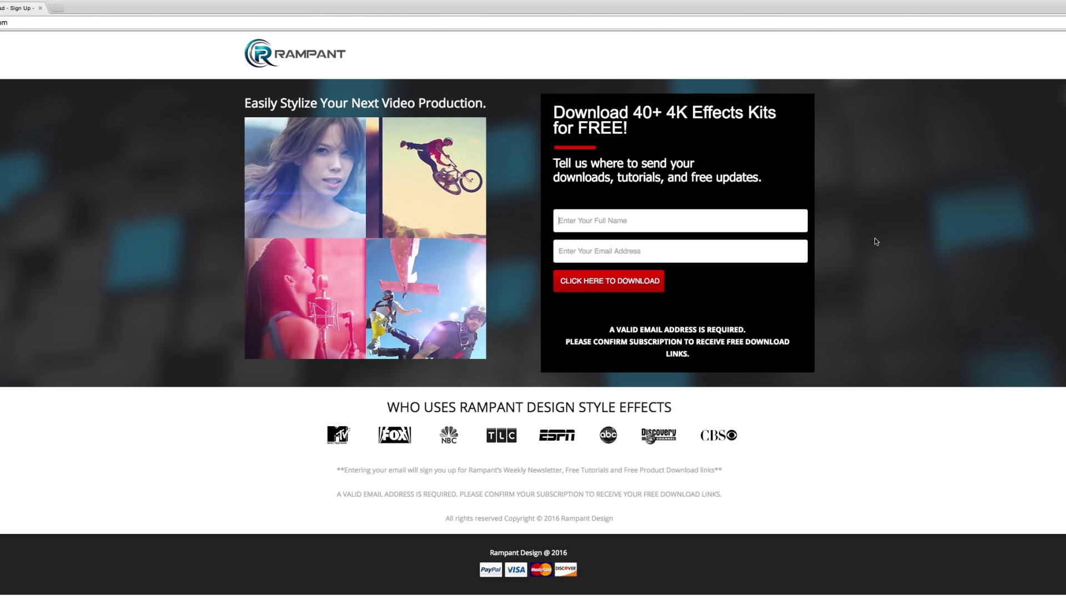
Fill in the full name on the effects kit sign-up form and look through the list of free film and light effects downloads
{"action": "type", "text": "Video Editor"}
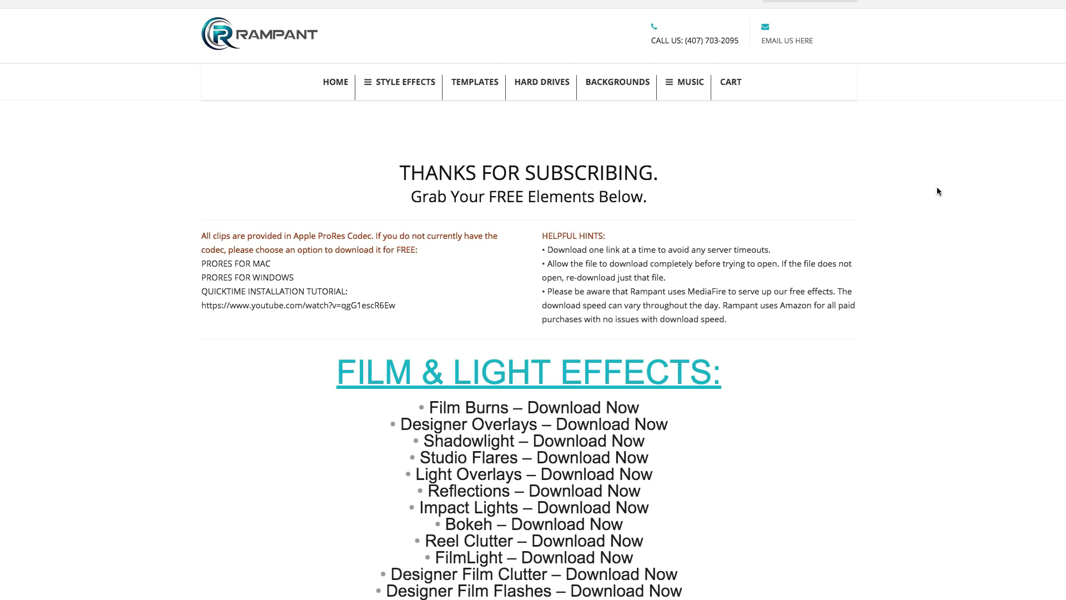
{"action": "scroll", "coordinate": [937, 189], "scroll_direction": "down", "scroll_amount": 7}
{"action": "scroll", "coordinate": [937, 191], "scroll_direction": "down", "scroll_amount": 10}
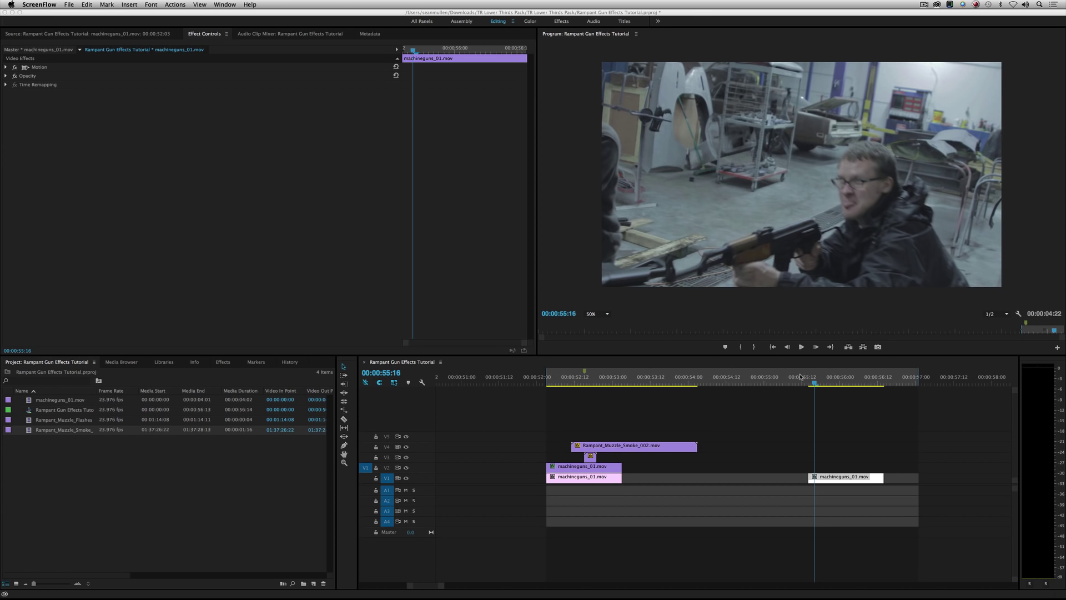
Add a sequence marker at 00:00:56:04 above the second machineguns_01.mov clip, with no clip selected
{"action": "left_click_drag", "start_coordinate": [800, 376], "coordinate": [854, 392]}
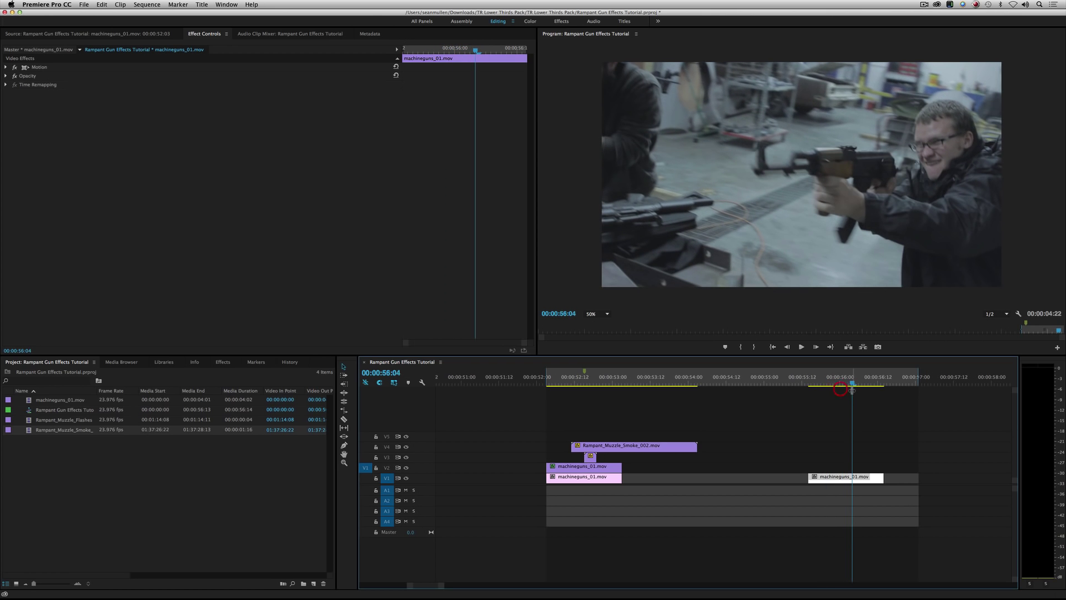
{"action": "left_click", "coordinate": [840, 393]}
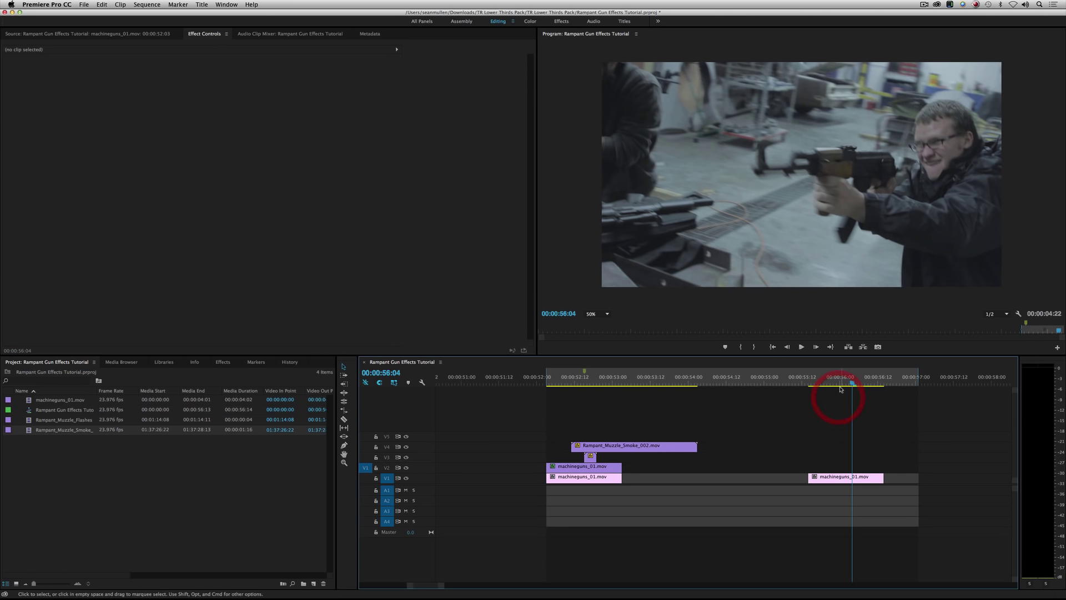
{"action": "key", "text": "m"}
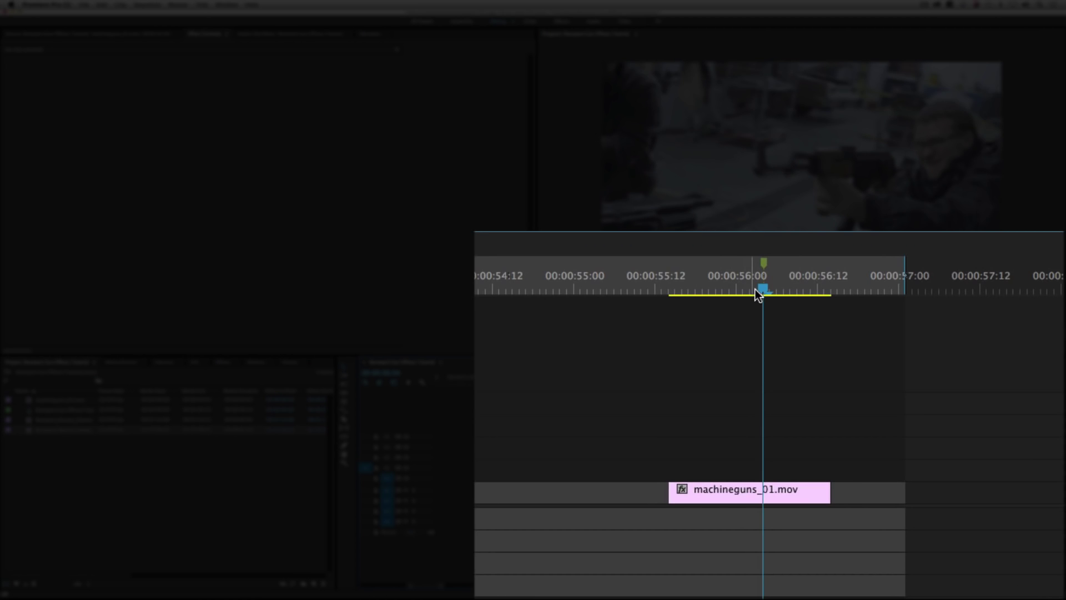
Place the Rampant_Muzzle_Flashes clip on track V4 so it starts at the 00:00:56:04 marker
{"action": "left_click_drag", "start_coordinate": [811, 383], "coordinate": [864, 383]}
{"action": "left_click_drag", "start_coordinate": [789, 290], "coordinate": [831, 365]}
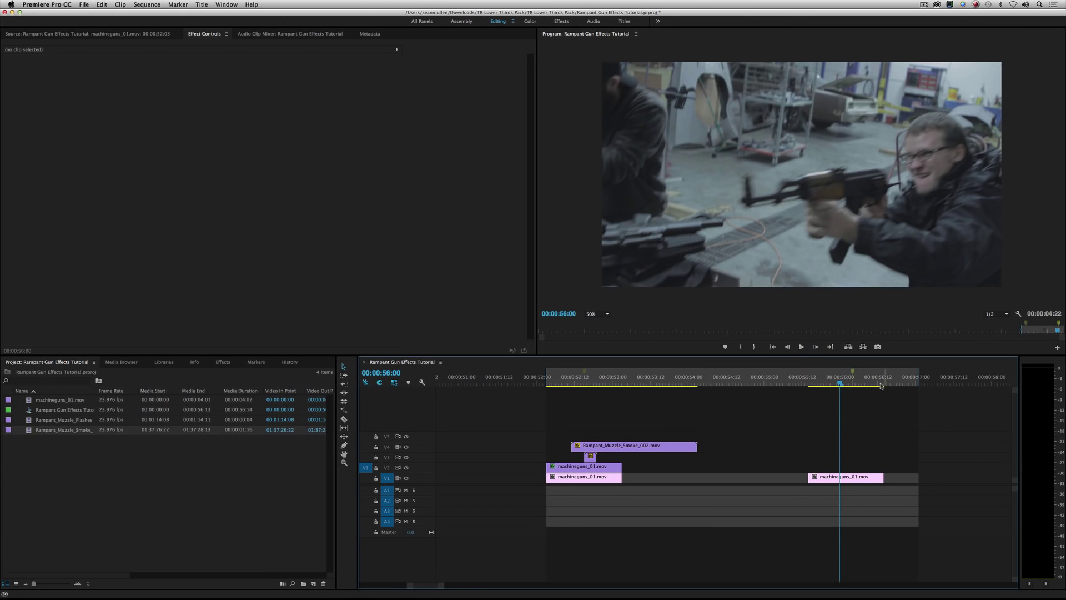
{"action": "left_click", "coordinate": [854, 381]}
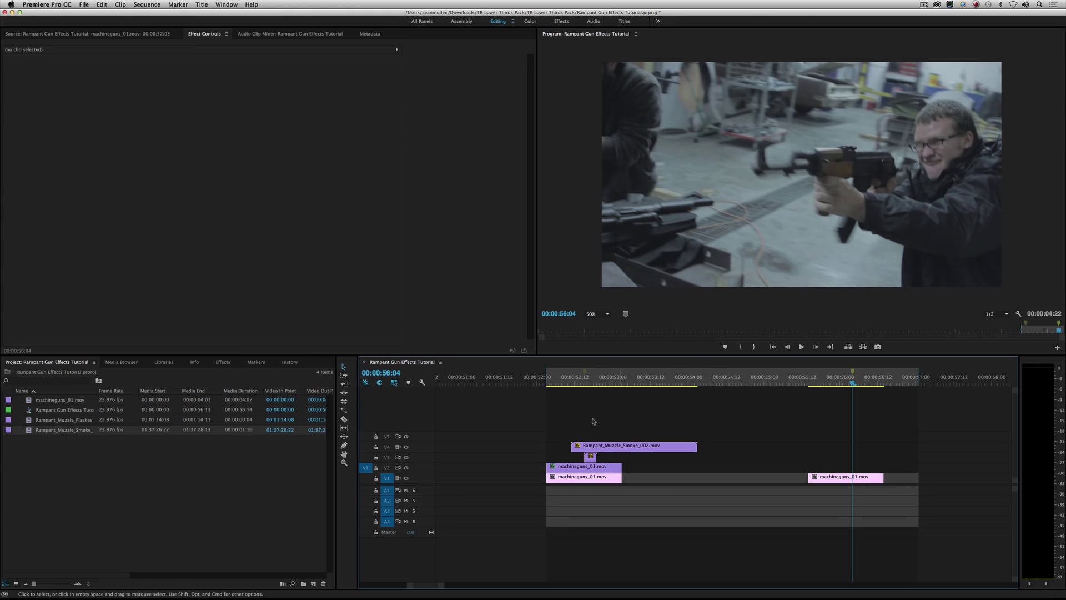
{"action": "left_click", "coordinate": [121, 460]}
{"action": "left_click", "coordinate": [73, 421]}
{"action": "left_click_drag", "start_coordinate": [251, 425], "coordinate": [856, 451]}
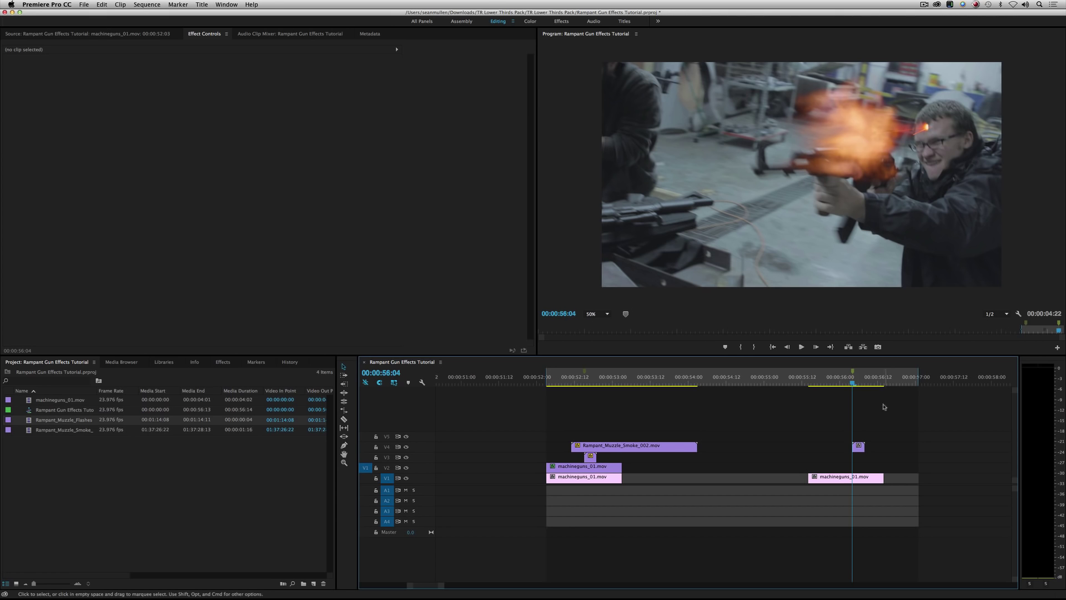
Reposition the new muzzle flash clip to 133, 746 so the flash sits at the tip of the gun barrel
{"action": "left_click", "coordinate": [858, 446]}
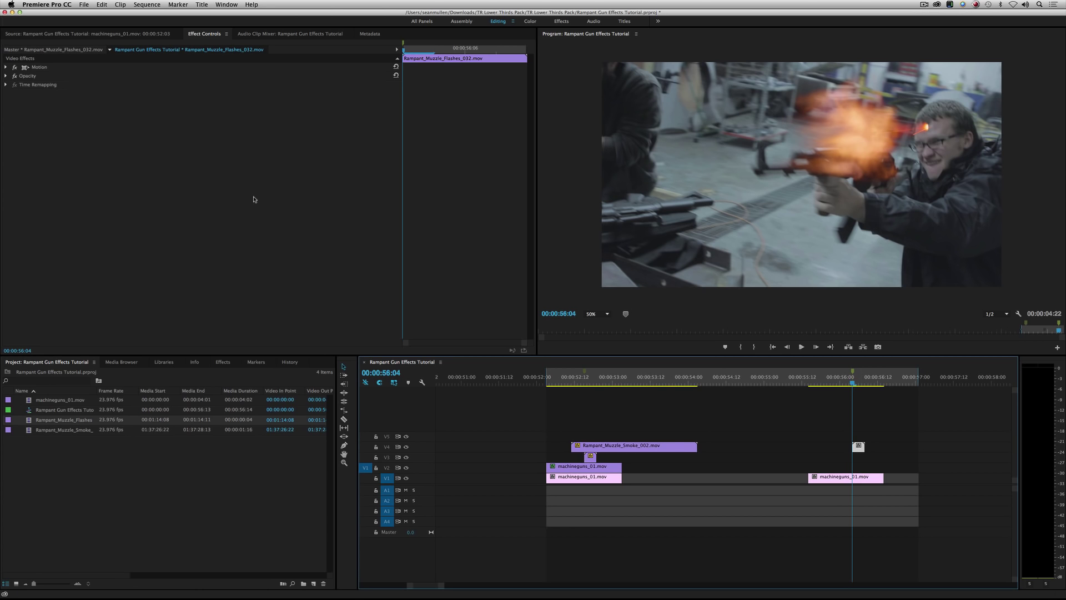
{"action": "left_click", "coordinate": [6, 67]}
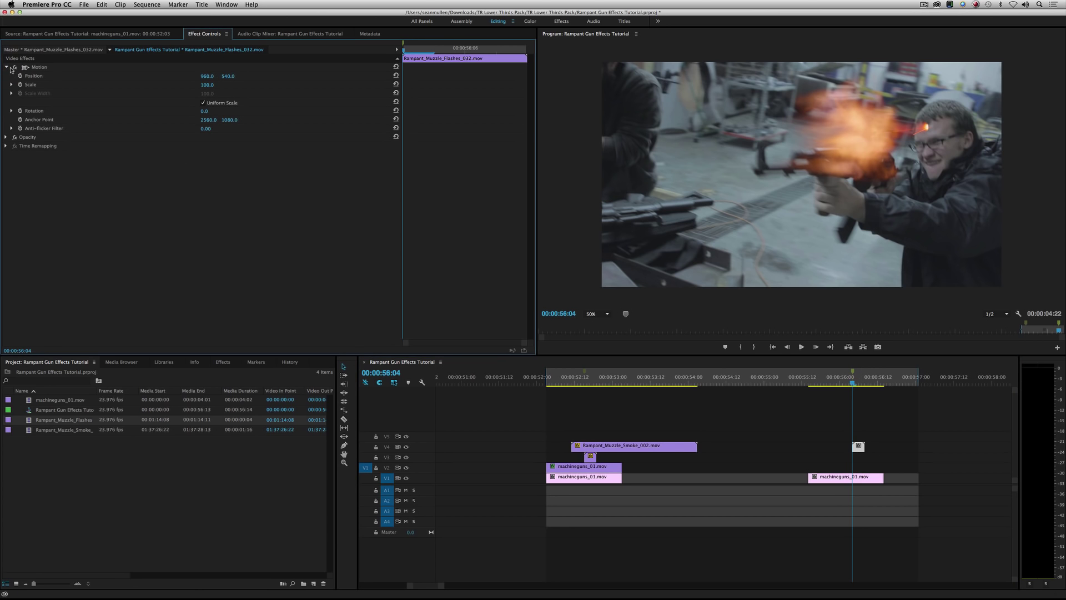
{"action": "left_click_drag", "start_coordinate": [210, 77], "coordinate": [165, 77]}
{"action": "left_click_drag", "start_coordinate": [341, 114], "coordinate": [378, 113]}
{"action": "left_click_drag", "start_coordinate": [228, 76], "coordinate": [212, 76]}
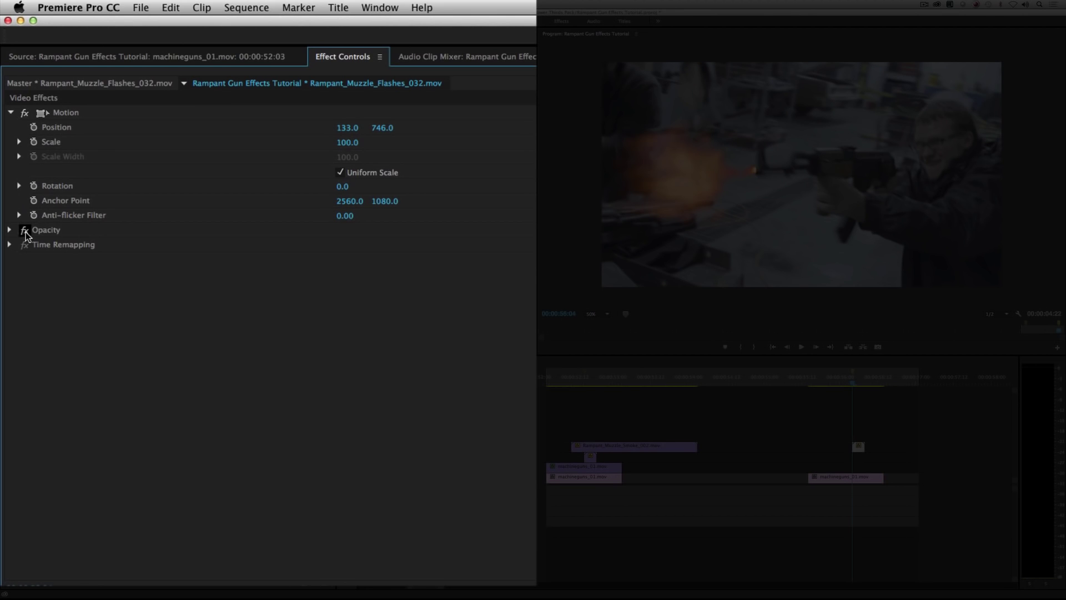
Set the muzzle flash clip's blend mode to Screen and play back the shot around the marker
{"action": "left_click", "coordinate": [55, 232]}
{"action": "left_click", "coordinate": [8, 229]}
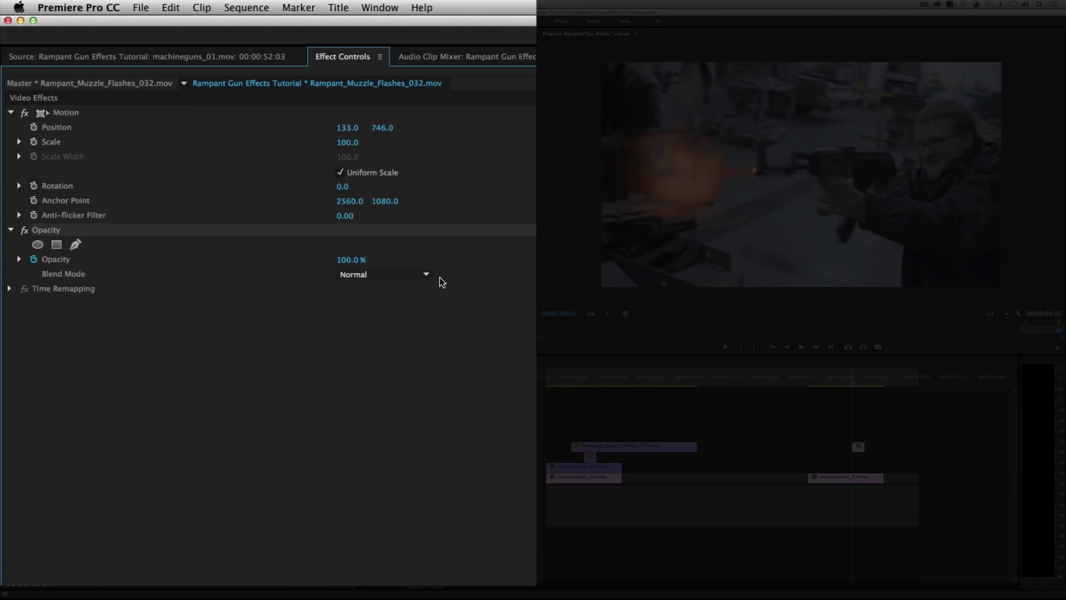
{"action": "left_click", "coordinate": [411, 275]}
{"action": "left_click", "coordinate": [403, 410]}
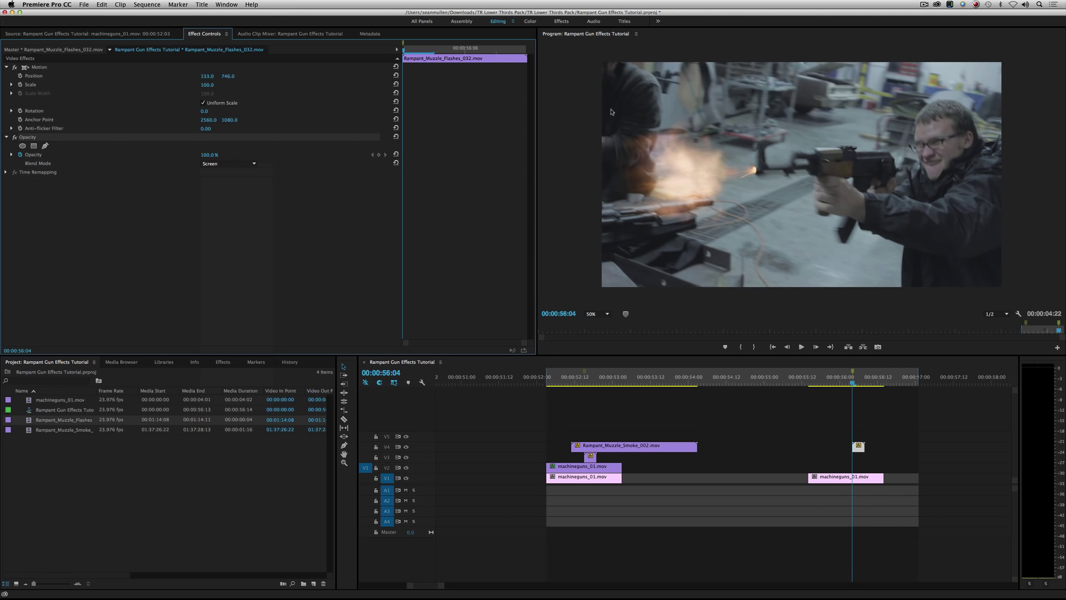
{"action": "key", "text": "space"}
{"action": "left_click_drag", "start_coordinate": [822, 377], "coordinate": [823, 380]}
{"action": "key", "text": "space"}
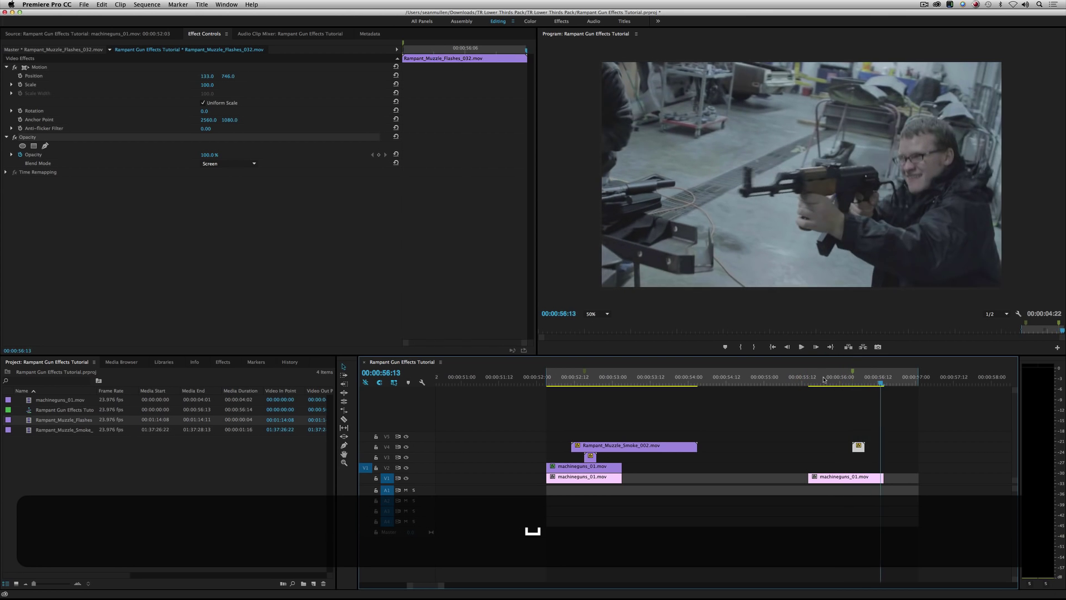
{"action": "left_click", "coordinate": [823, 379]}
{"action": "key", "text": "space"}
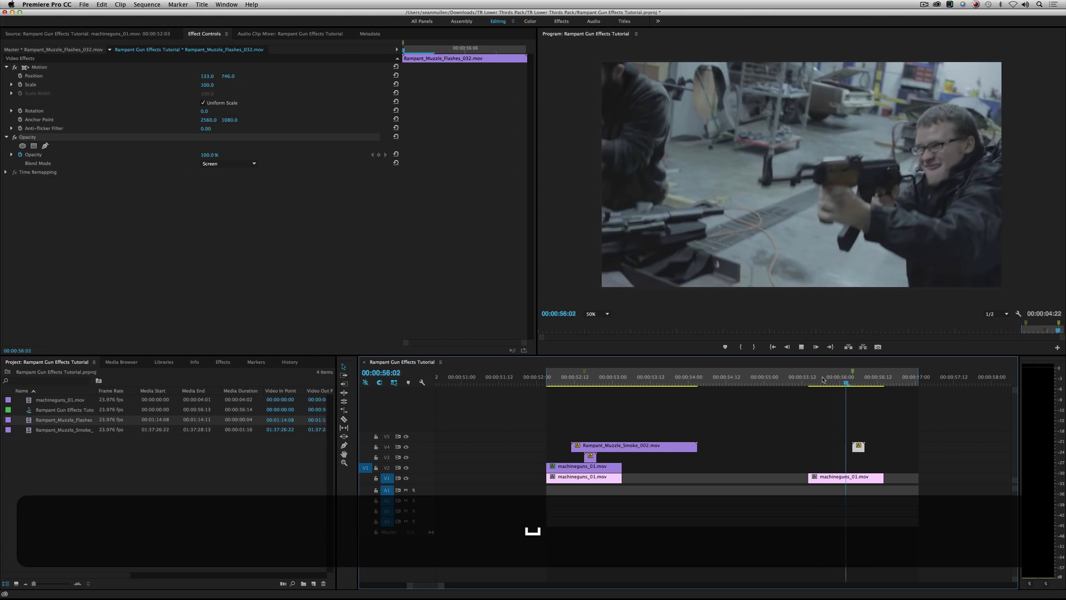
Place the Rampant_Muzzle_Smoke clip on track V5 above the muzzle flash, overlapping the 00:00:56:04 marker
{"action": "left_click_drag", "start_coordinate": [823, 380], "coordinate": [854, 381]}
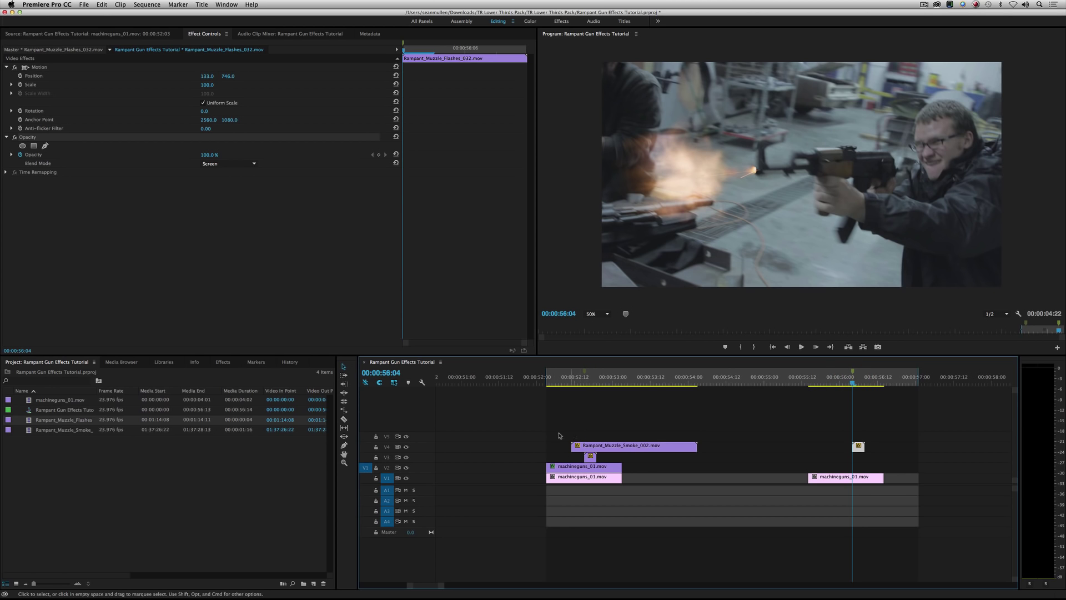
{"action": "left_click", "coordinate": [94, 454]}
{"action": "left_click_drag", "start_coordinate": [73, 429], "coordinate": [828, 439]}
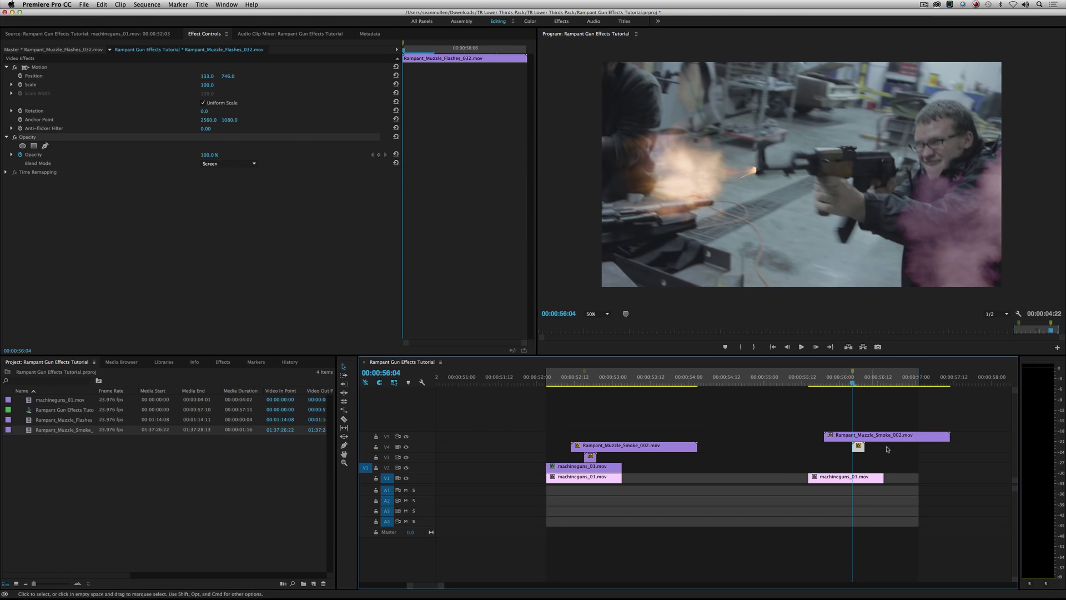
Scale the new muzzle smoke clip to 41 and position it at 152, 383 in front of the gun barrel
{"action": "left_click", "coordinate": [903, 441]}
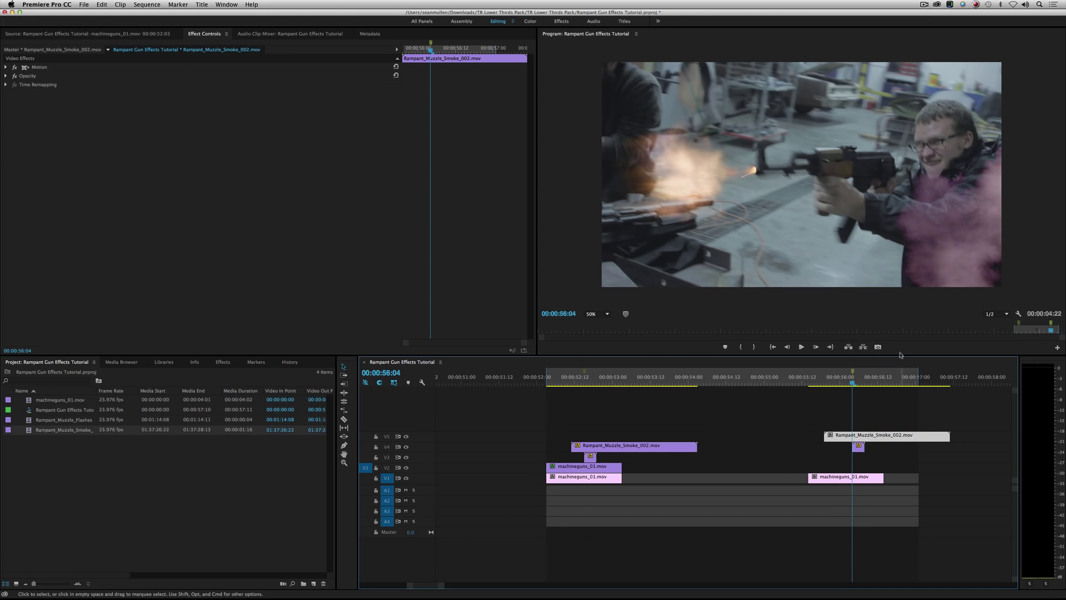
{"action": "left_click", "coordinate": [6, 67]}
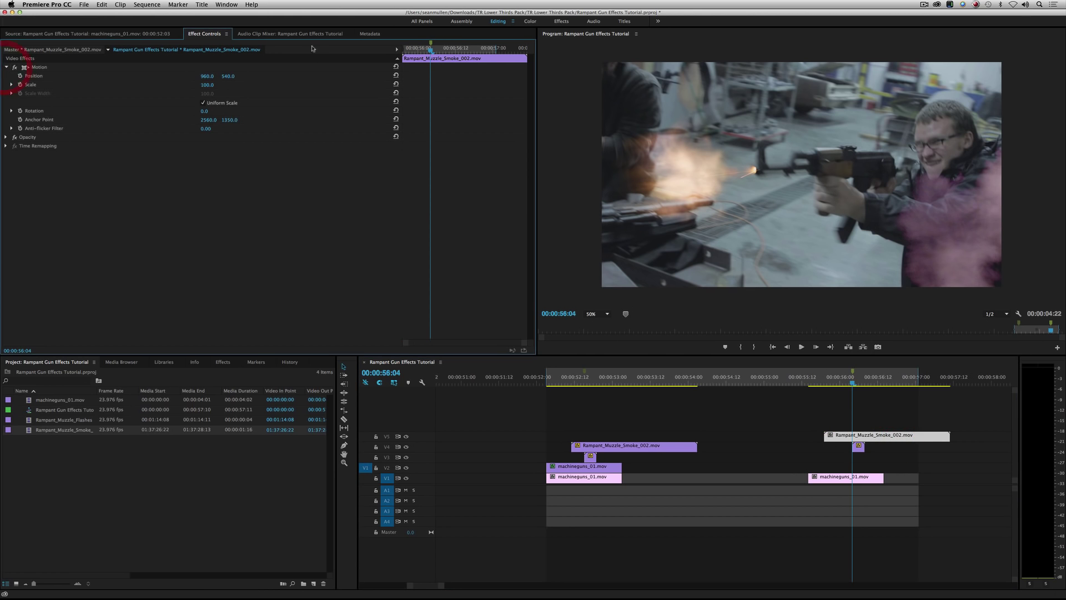
{"action": "left_click_drag", "start_coordinate": [214, 81], "coordinate": [354, 77]}
{"action": "left_click_drag", "start_coordinate": [232, 80], "coordinate": [137, 79]}
{"action": "left_click_drag", "start_coordinate": [215, 76], "coordinate": [314, 77]}
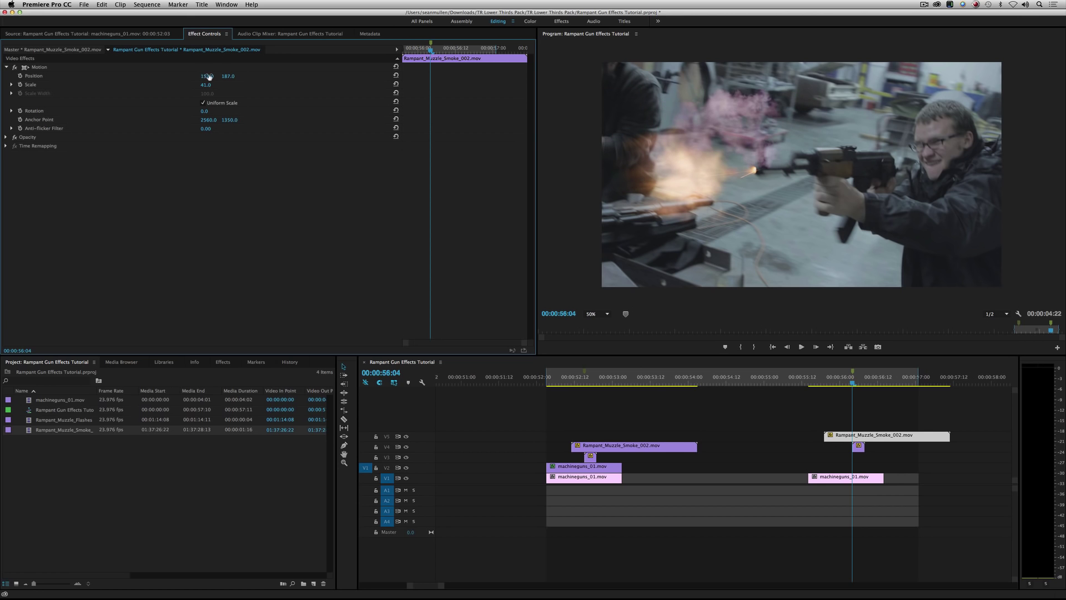
{"action": "left_click_drag", "start_coordinate": [228, 76], "coordinate": [255, 76]}
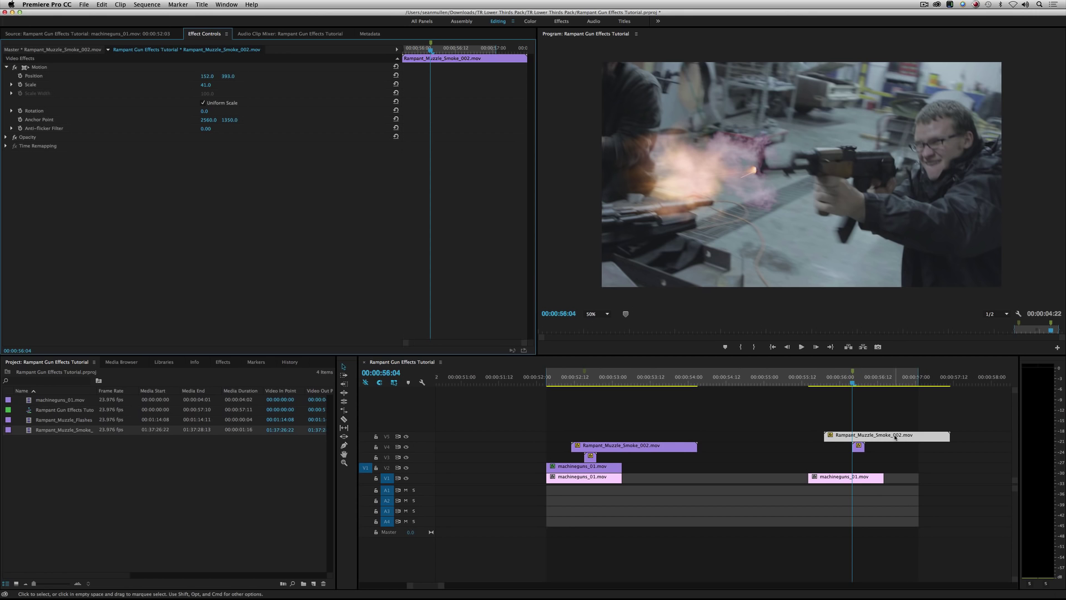
Set the smoke clip's blend mode to Screen and slide the clip along V5 to start just before the marker
{"action": "left_click", "coordinate": [7, 138]}
{"action": "left_click", "coordinate": [240, 163]}
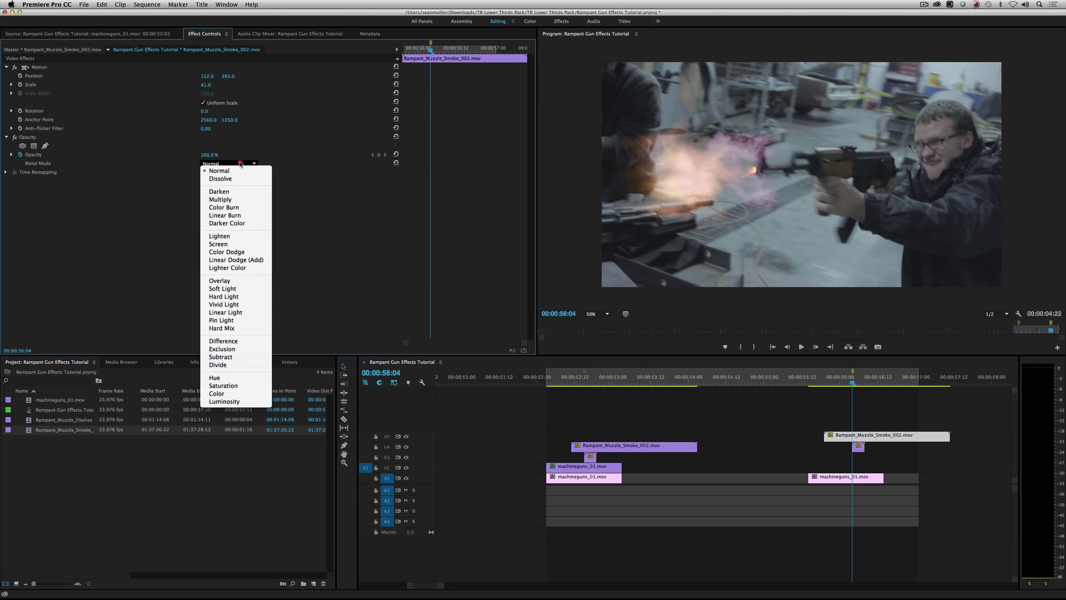
{"action": "left_click", "coordinate": [237, 244]}
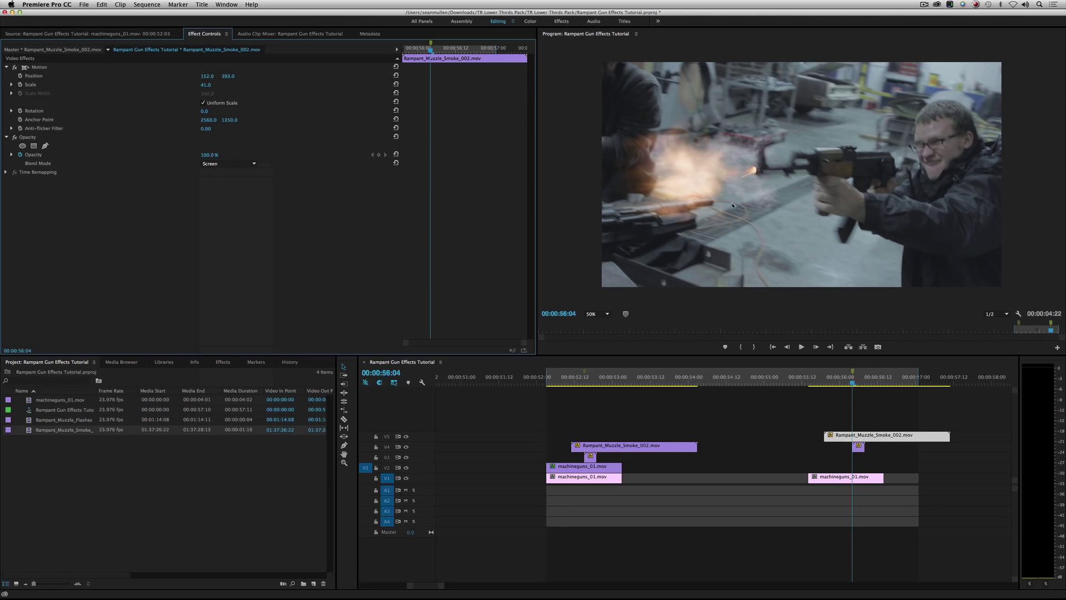
{"action": "left_click_drag", "start_coordinate": [874, 439], "coordinate": [895, 439]}
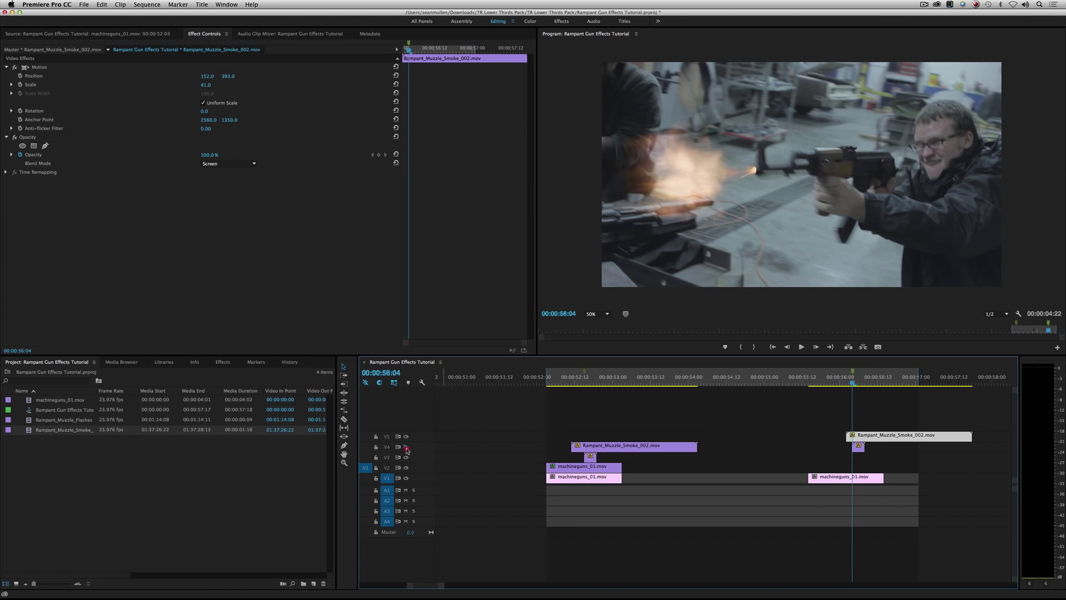
Hide video track V4 and play back the smoke on its own around the marker
{"action": "left_click", "coordinate": [406, 448]}
{"action": "key", "text": "space"}
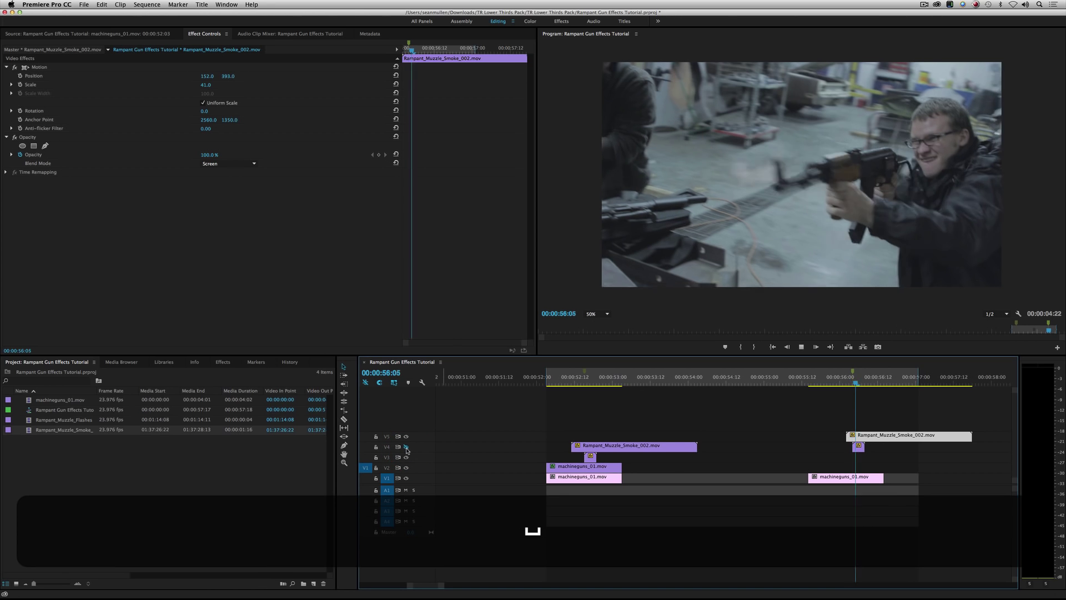
{"action": "left_click", "coordinate": [846, 380]}
{"action": "key", "text": "space"}
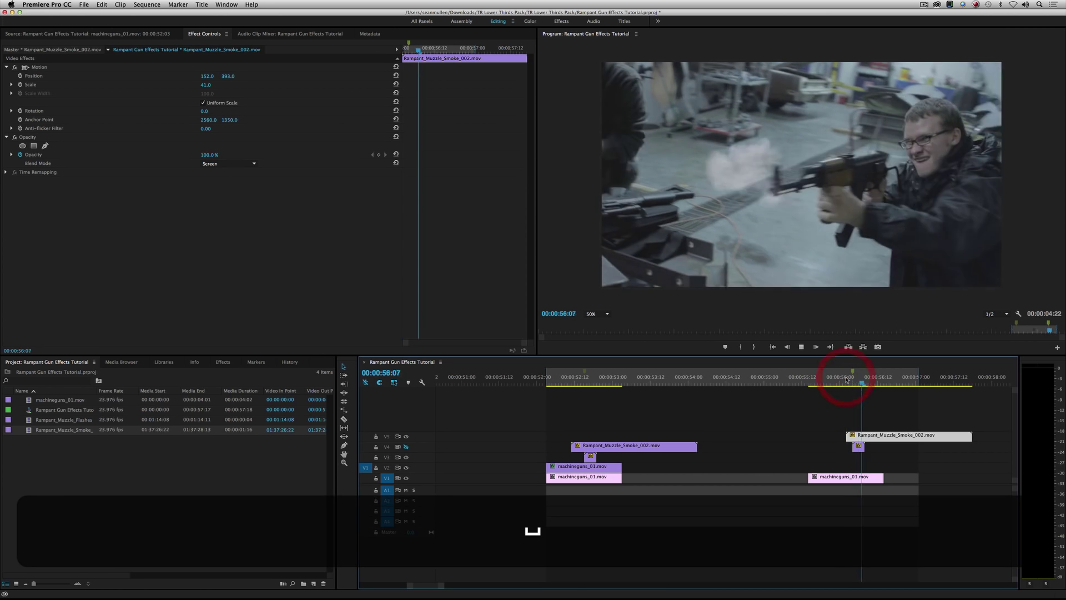
{"action": "left_click", "coordinate": [847, 379]}
{"action": "key", "text": "space"}
At 00:00:56:05, lower the smoke clip to a vertical position of 421 and replay the shot to check its placement
{"action": "left_click_drag", "start_coordinate": [848, 380], "coordinate": [857, 381]}
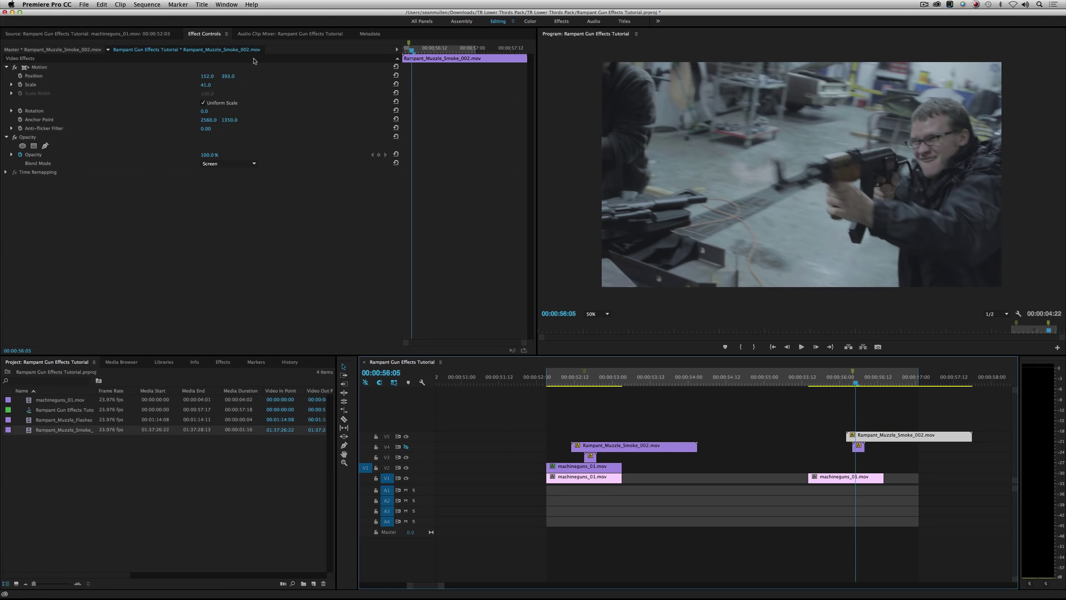
{"action": "left_click_drag", "start_coordinate": [229, 76], "coordinate": [236, 76]}
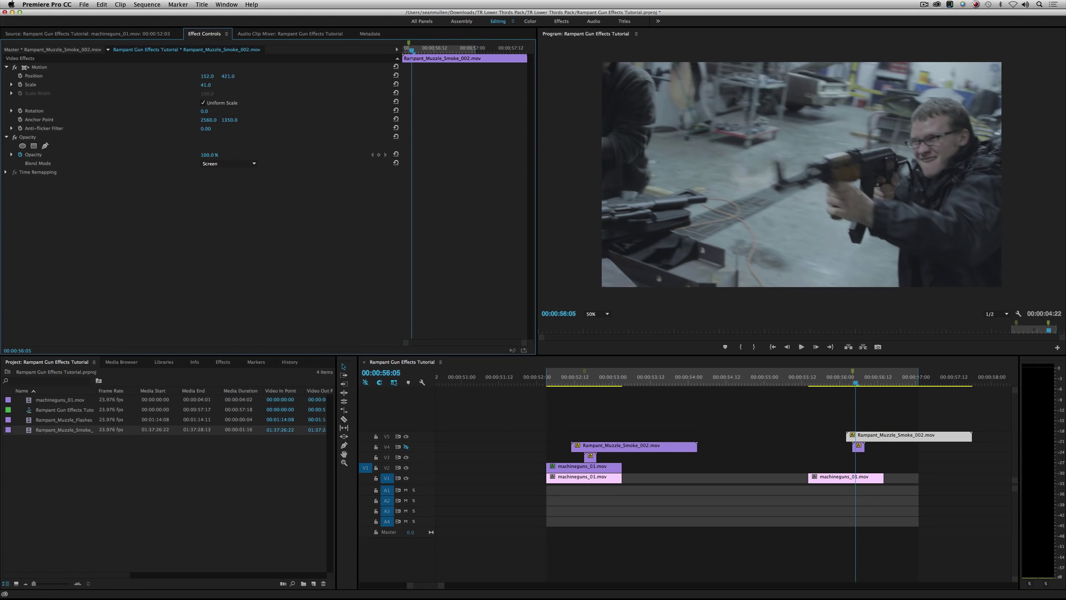
{"action": "left_click", "coordinate": [837, 377]}
{"action": "key", "text": "space"}
{"action": "key", "text": "space"}
{"action": "left_click", "coordinate": [837, 377]}
{"action": "key", "text": "space"}
{"action": "left_click", "coordinate": [839, 377]}
{"action": "left_click_drag", "start_coordinate": [841, 378], "coordinate": [844, 381]}
{"action": "key", "text": "space"}
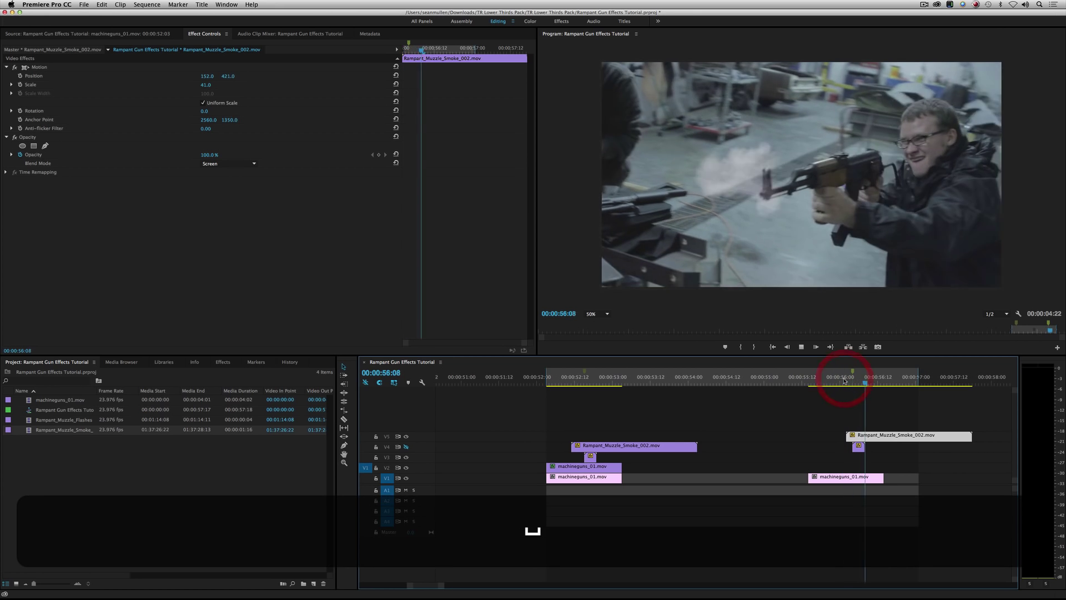
{"action": "left_click", "coordinate": [844, 380]}
{"action": "left_click", "coordinate": [844, 380]}
Show video track V4 again and play back the muzzle flash and smoke together
{"action": "key", "text": "space"}
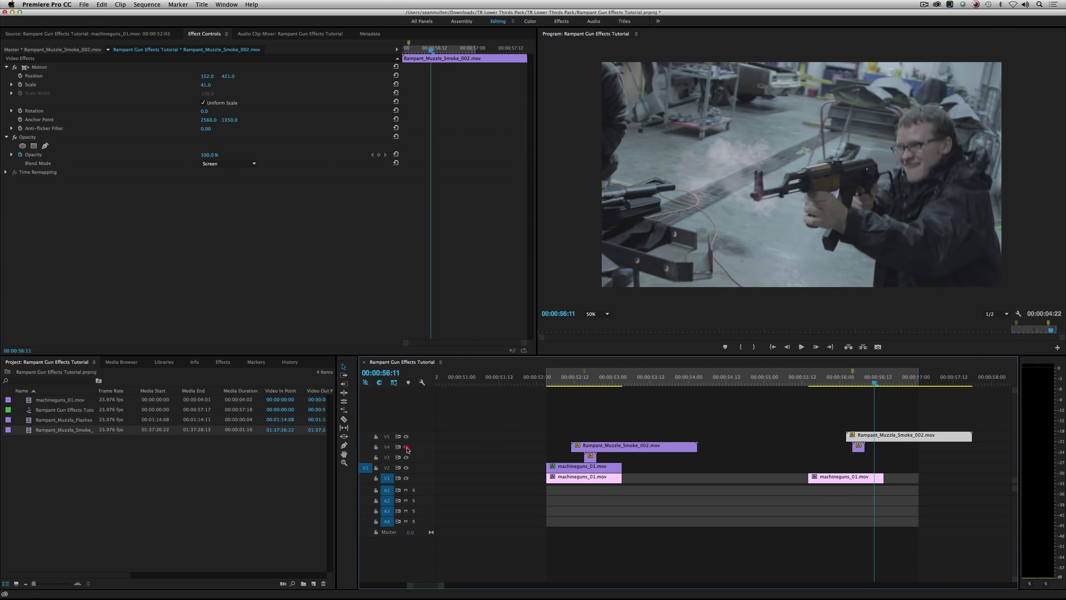
{"action": "left_click", "coordinate": [840, 379]}
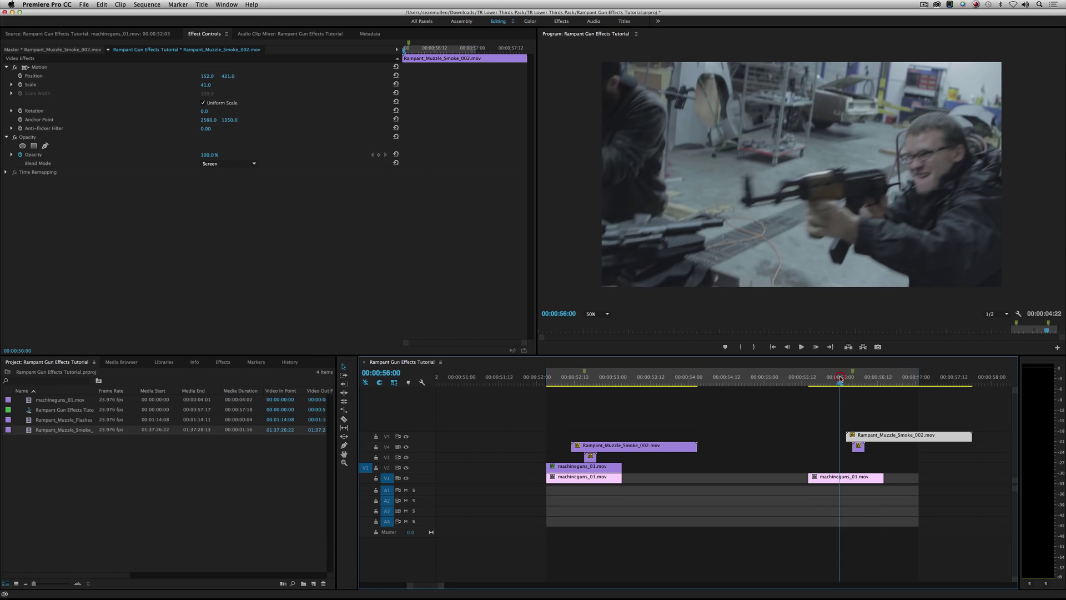
{"action": "key", "text": "space"}
{"action": "left_click", "coordinate": [840, 378]}
{"action": "left_click", "coordinate": [840, 379]}
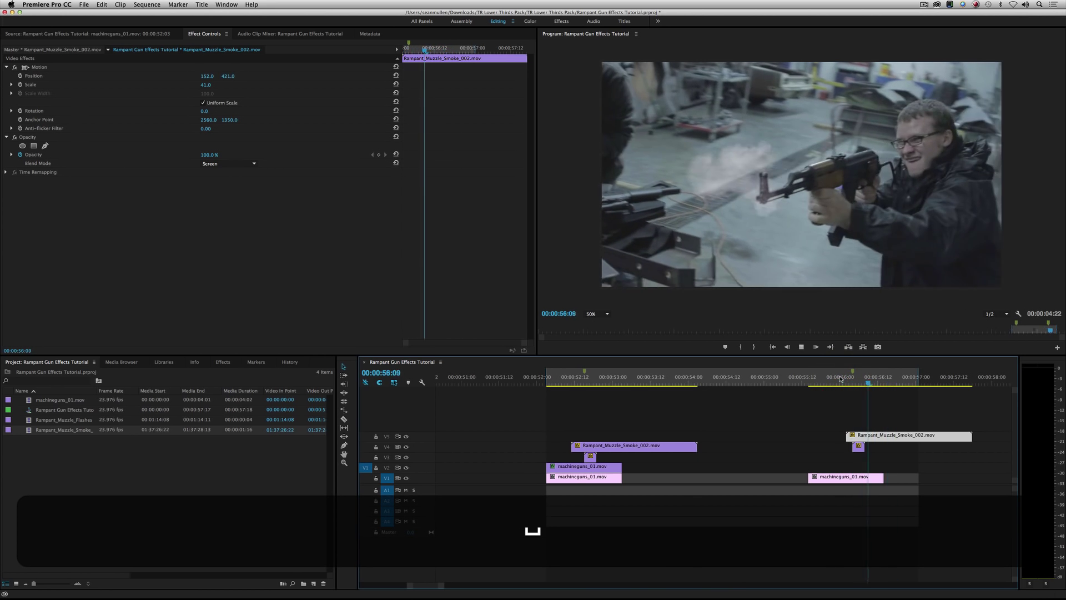
{"action": "left_click", "coordinate": [840, 379]}
{"action": "key", "text": "space"}
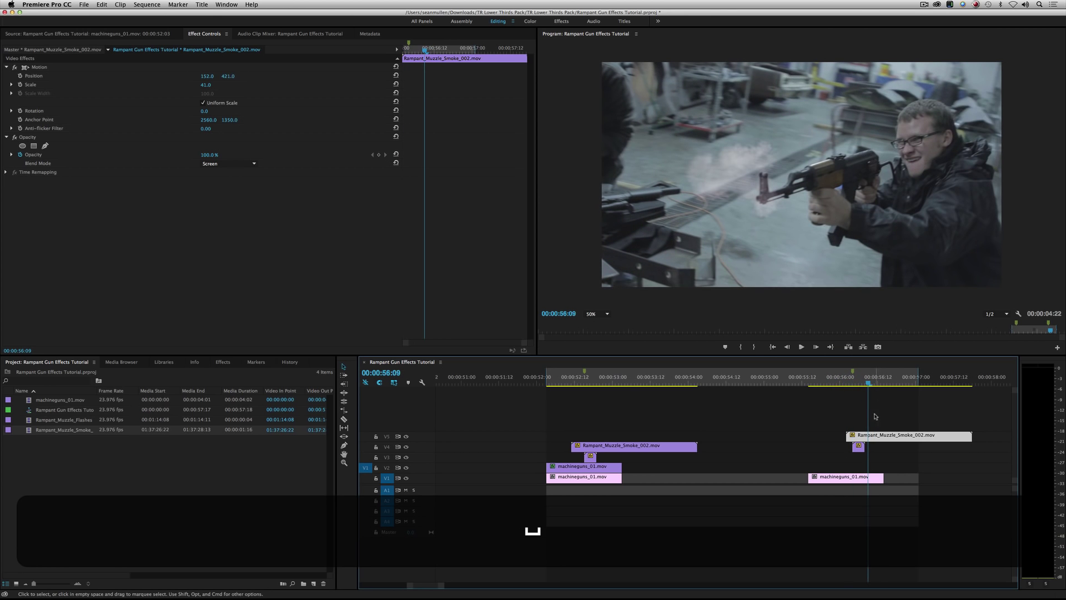
At 00:00:56:08, turn off opacity keyframing on the smoke clip and set its opacity to 49%
{"action": "left_click_drag", "start_coordinate": [849, 379], "coordinate": [866, 382]}
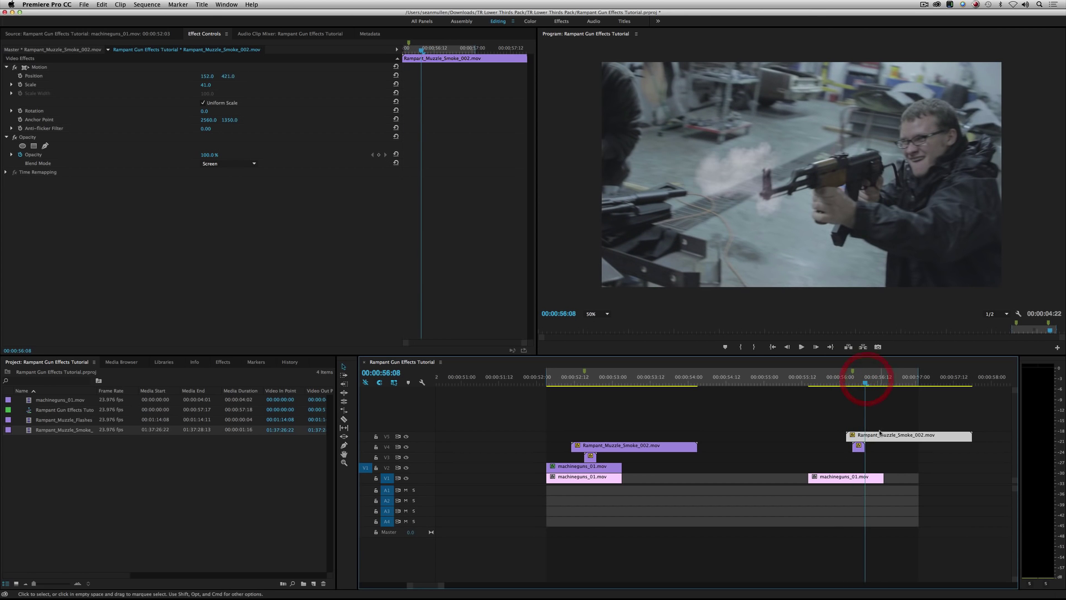
{"action": "left_click", "coordinate": [21, 155]}
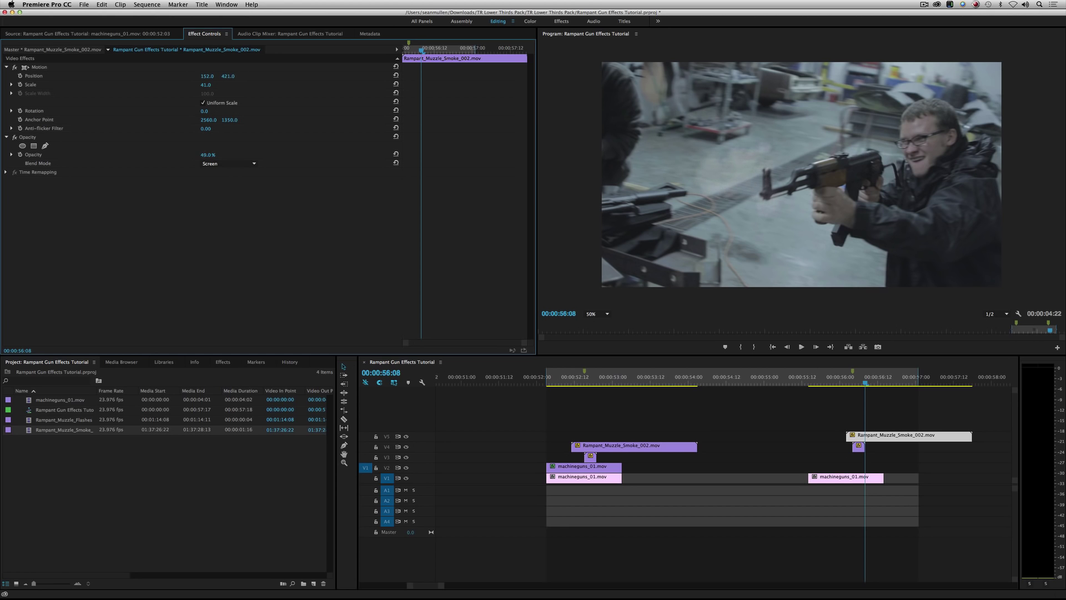
Replay the gunshot several times and scrub around the marker to check the flash and smoke together
{"action": "left_click", "coordinate": [833, 383]}
{"action": "key", "text": "space"}
{"action": "left_click", "coordinate": [831, 382]}
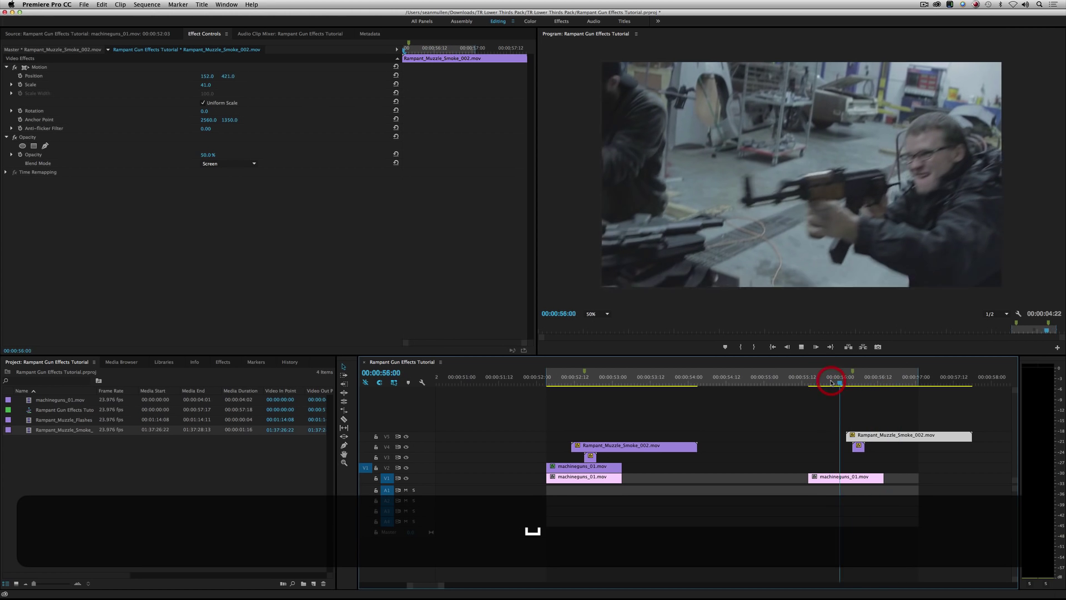
{"action": "left_click", "coordinate": [831, 382]}
{"action": "key", "text": "space"}
{"action": "mouse_move", "coordinate": [831, 382]}
{"action": "left_mouse_down"}
{"action": "mouse_move", "coordinate": [871, 381]}
{"action": "mouse_move", "coordinate": [845, 386]}
{"action": "left_mouse_up"}
{"action": "key", "text": "space"}
{"action": "left_click", "coordinate": [837, 384]}
{"action": "key", "text": "space"}
{"action": "key", "text": "space"}
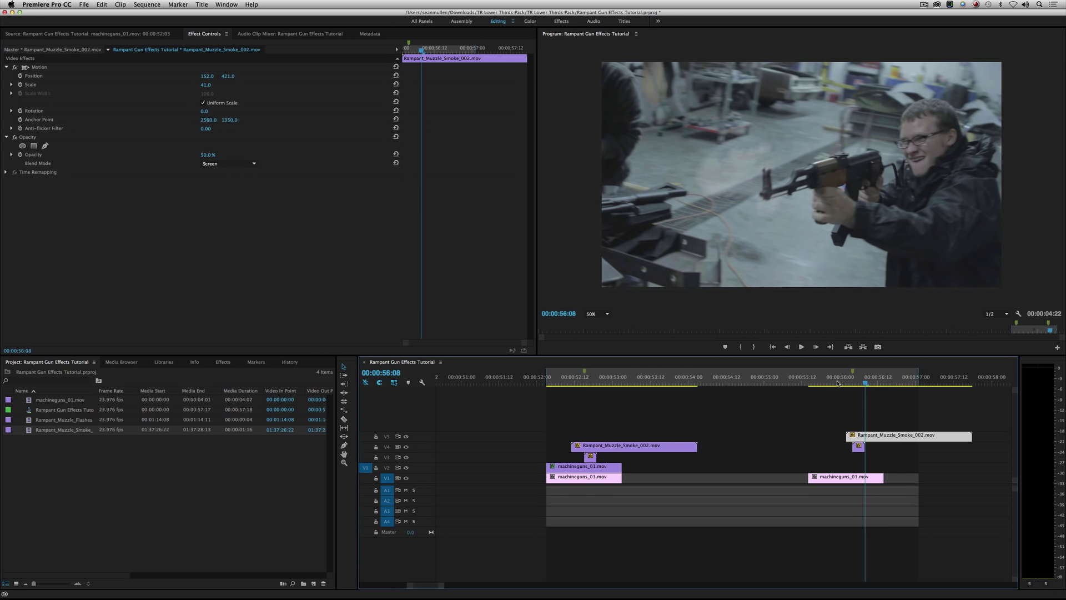
{"action": "left_click_drag", "start_coordinate": [837, 379], "coordinate": [854, 378]}
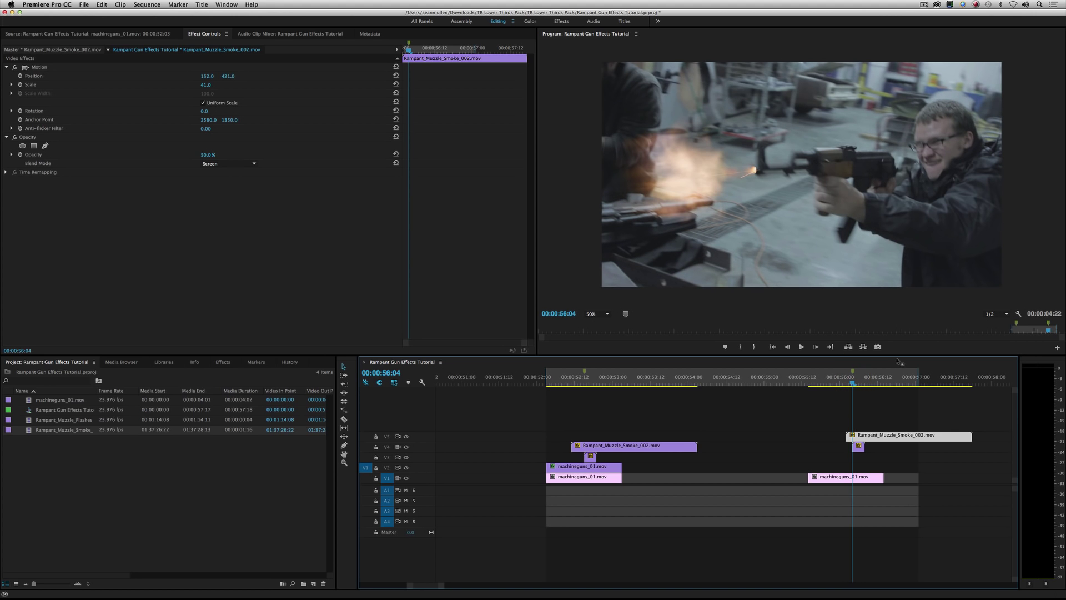
{"action": "left_click", "coordinate": [858, 382]}
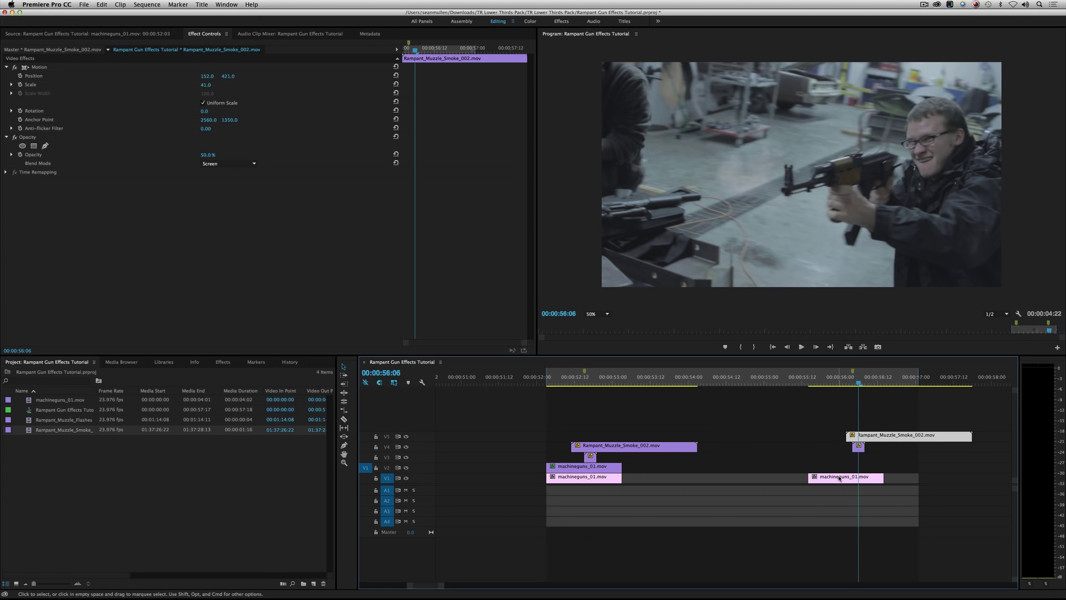
Duplicate the second machineguns_01.mov clip from track V1 onto V2 directly above it, and park the playhead at 00:00:56:04
{"action": "left_click", "coordinate": [839, 478]}
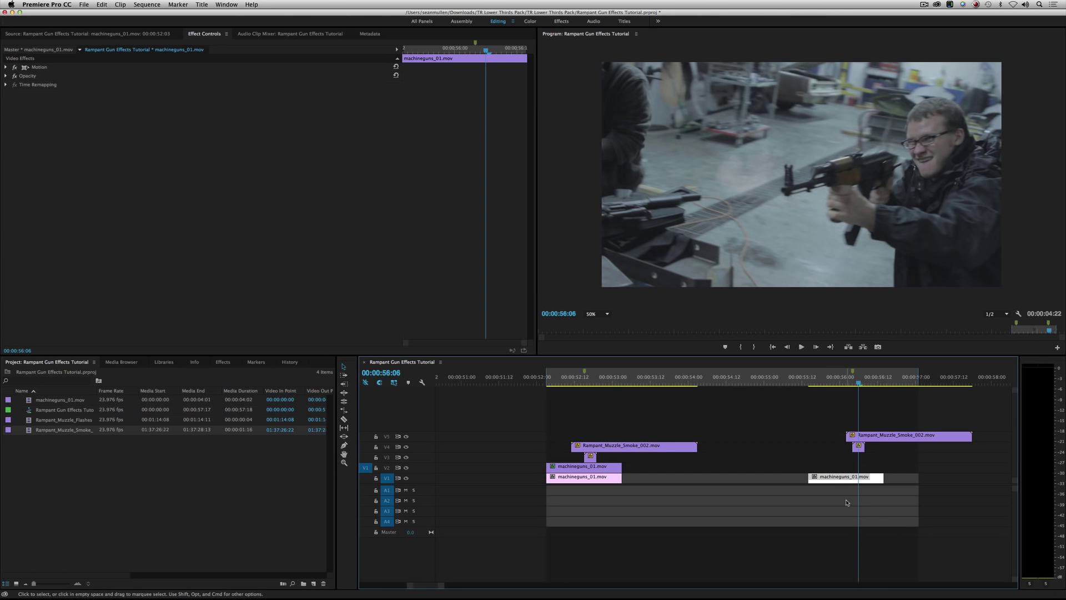
{"action": "key", "text": "alt"}
{"action": "left_click_drag", "start_coordinate": [848, 482], "coordinate": [848, 471]}
{"action": "left_click_drag", "start_coordinate": [858, 382], "coordinate": [852, 383]}
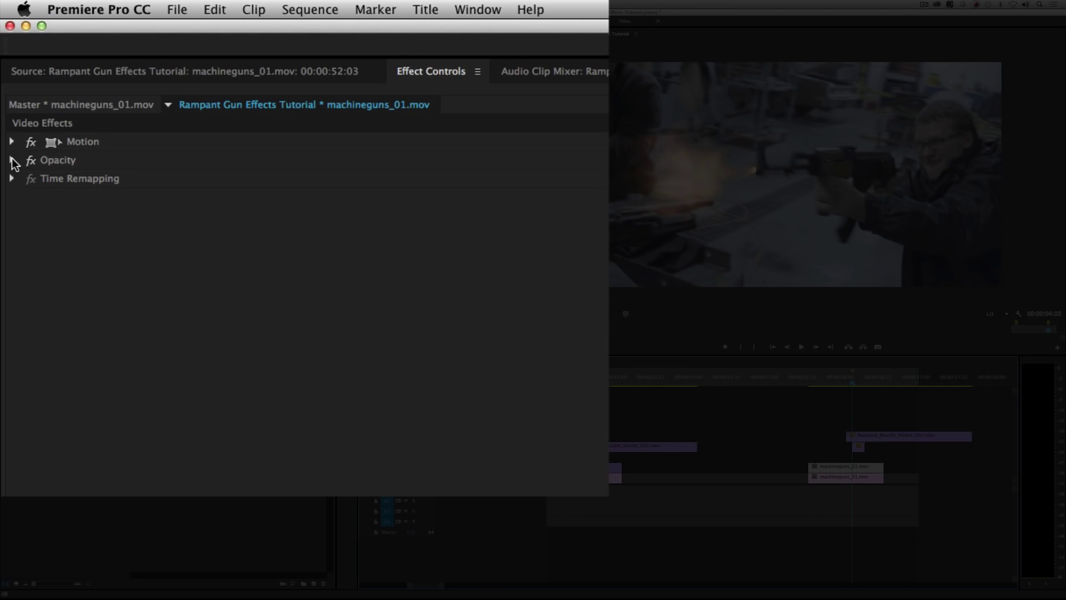
Add a Pen mask to the duplicate clip's opacity, with a mask feather of 175 and a mask expansion of -44
{"action": "left_click", "coordinate": [6, 76]}
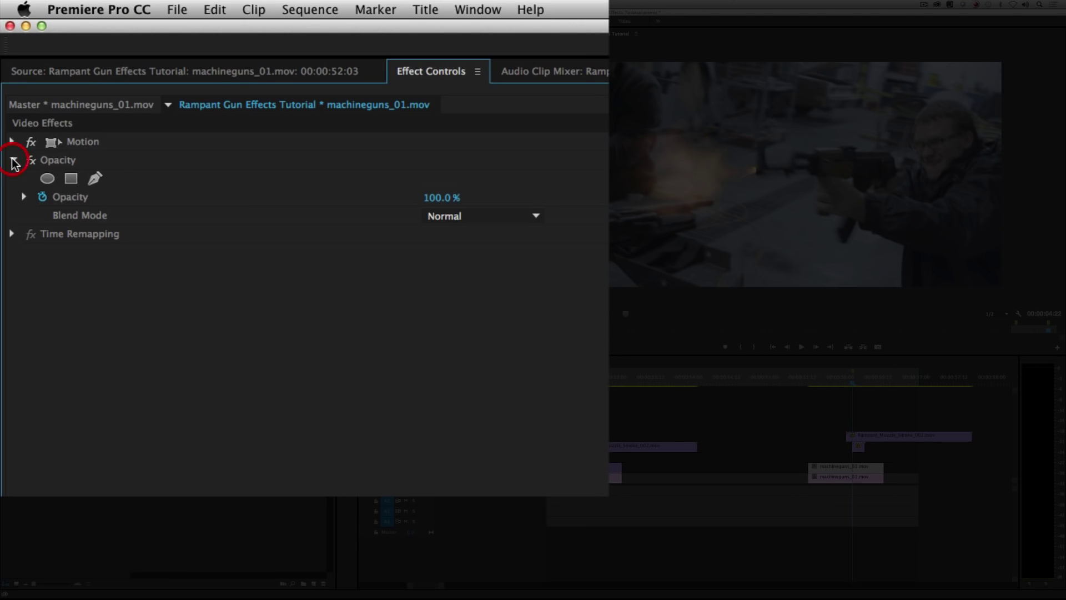
{"action": "left_click", "coordinate": [95, 179]}
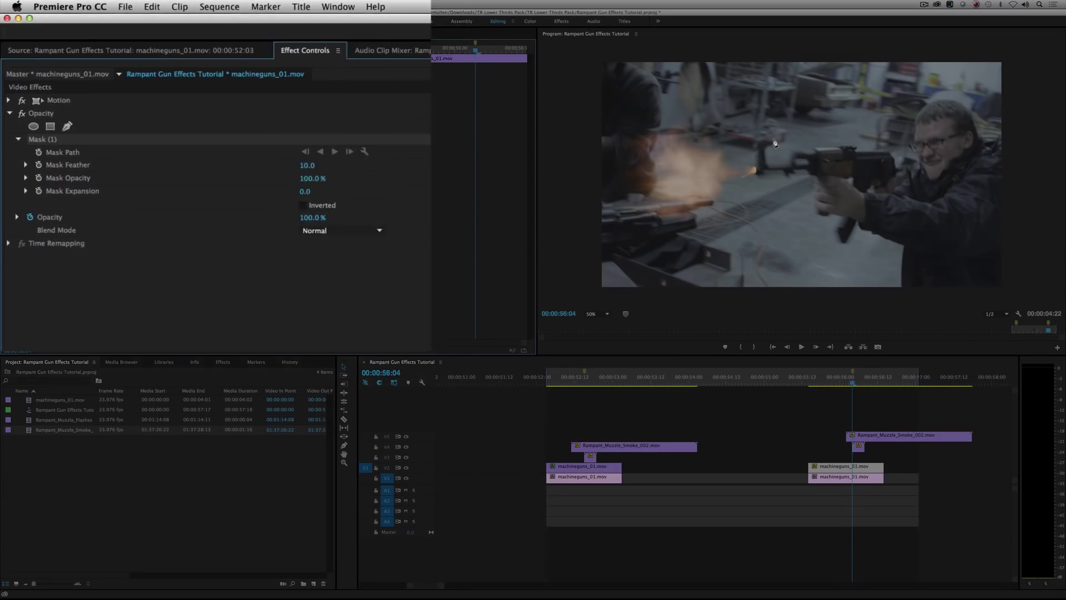
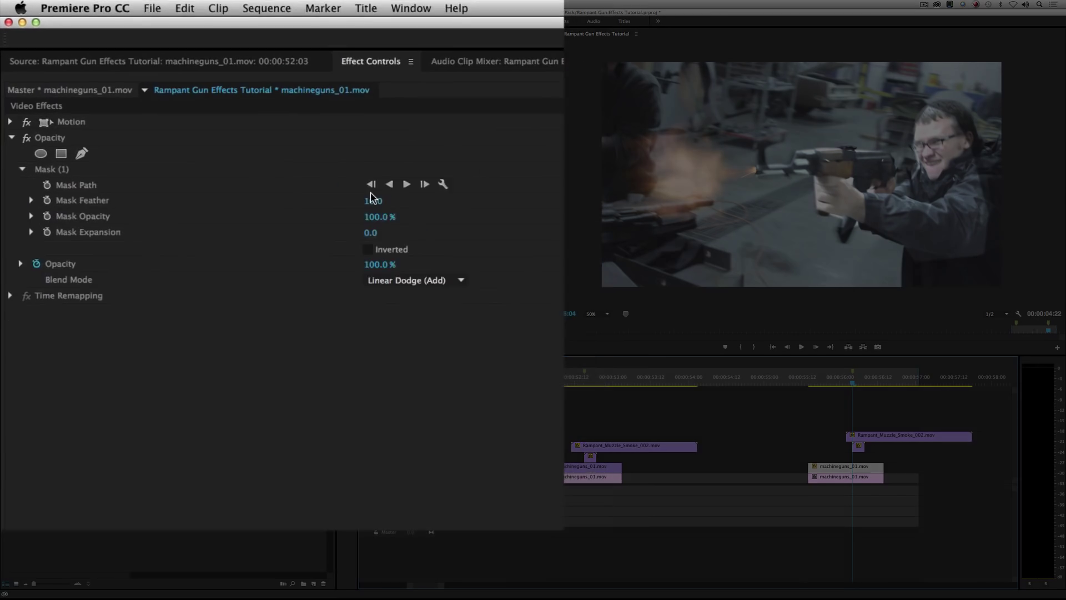
{"action": "left_click_drag", "start_coordinate": [206, 111], "coordinate": [238, 110]}
{"action": "left_click_drag", "start_coordinate": [529, 246], "coordinate": [615, 246]}
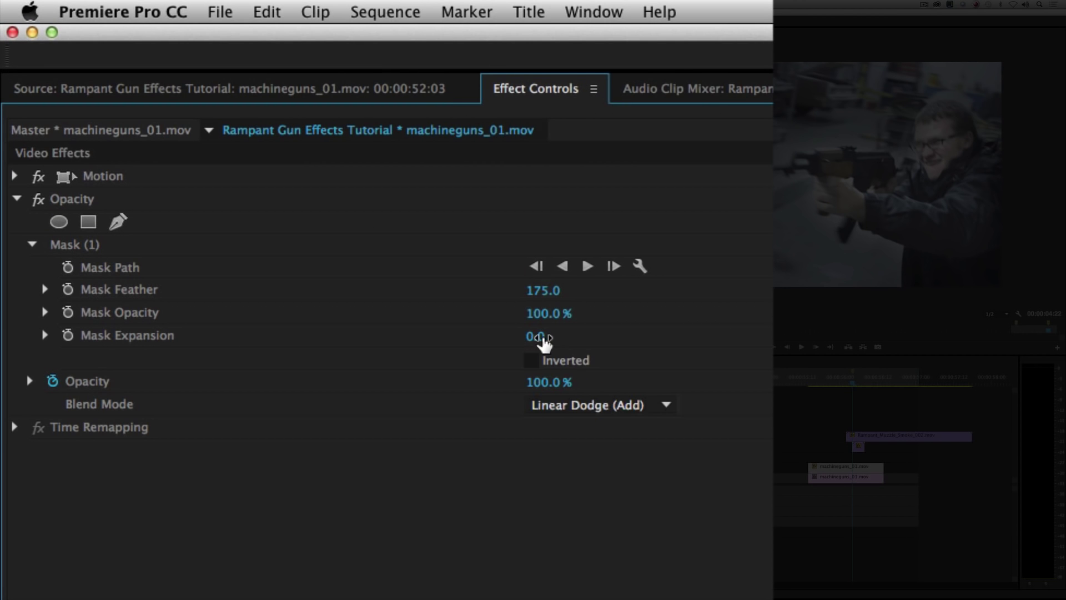
{"action": "left_click_drag", "start_coordinate": [207, 128], "coordinate": [197, 128]}
{"action": "left_click_drag", "start_coordinate": [542, 336], "coordinate": [485, 336]}
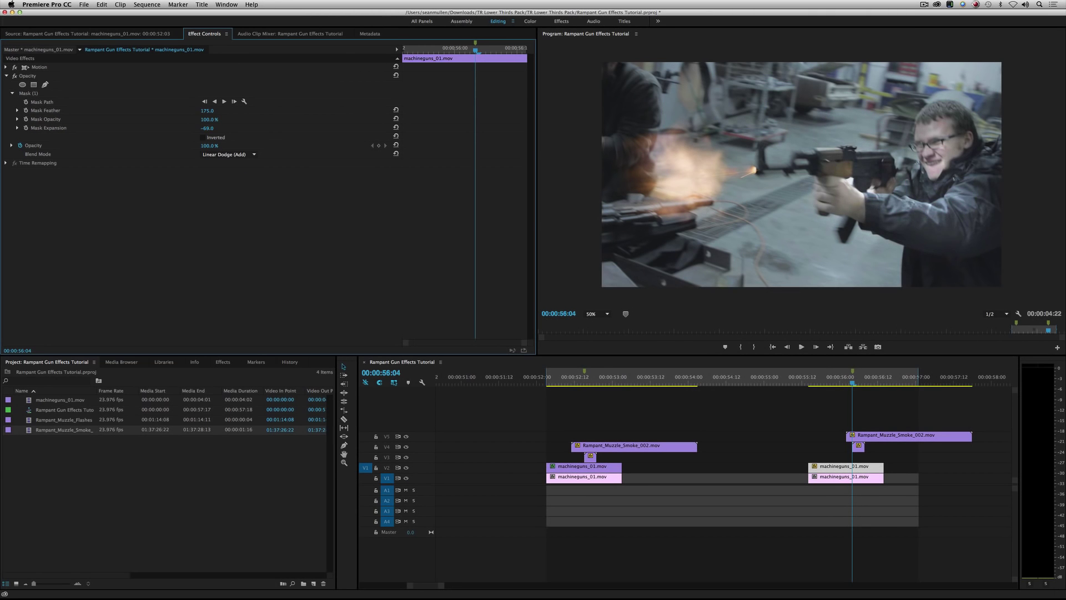
{"action": "left_click_drag", "start_coordinate": [207, 128], "coordinate": [219, 128]}
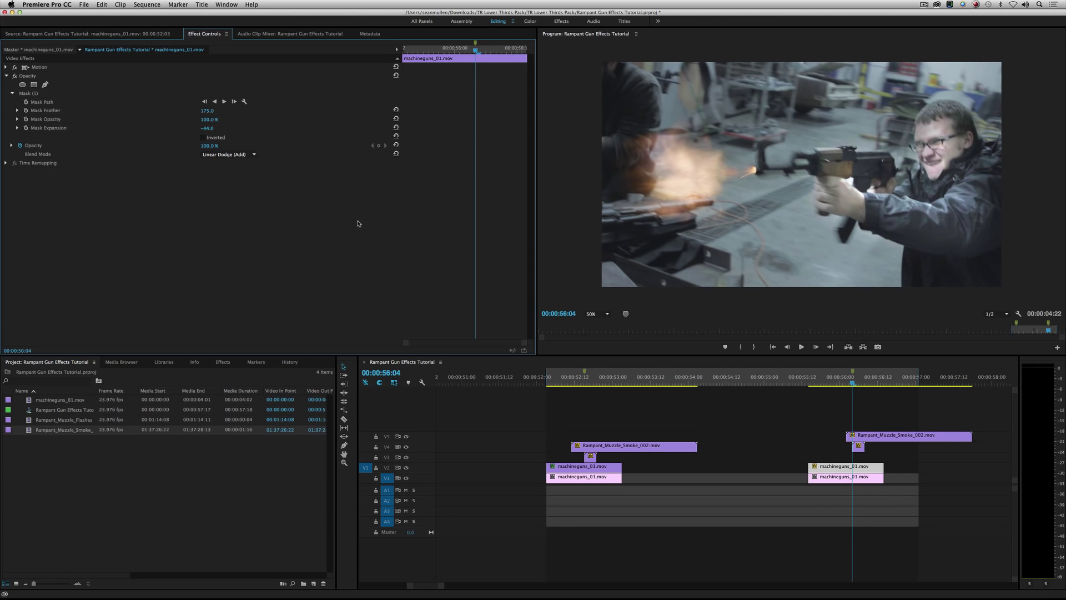
Keyframe the duplicate clip's opacity at 100% on 00:00:56:04 and at 0% one frame earlier
{"action": "left_click", "coordinate": [20, 146]}
{"action": "key", "text": "Left"}
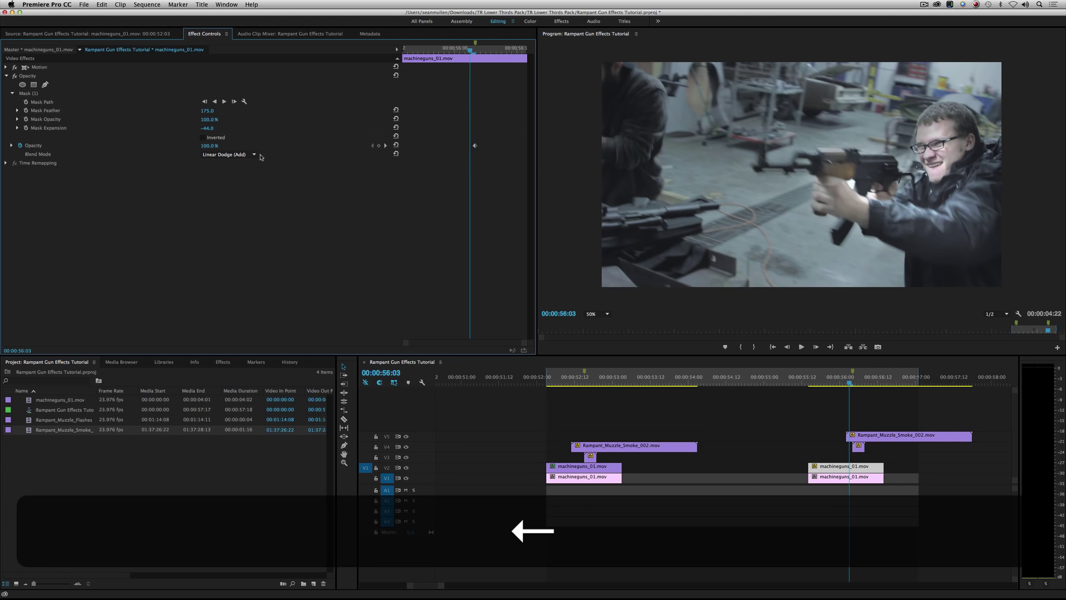
{"action": "left_click", "coordinate": [207, 146]}
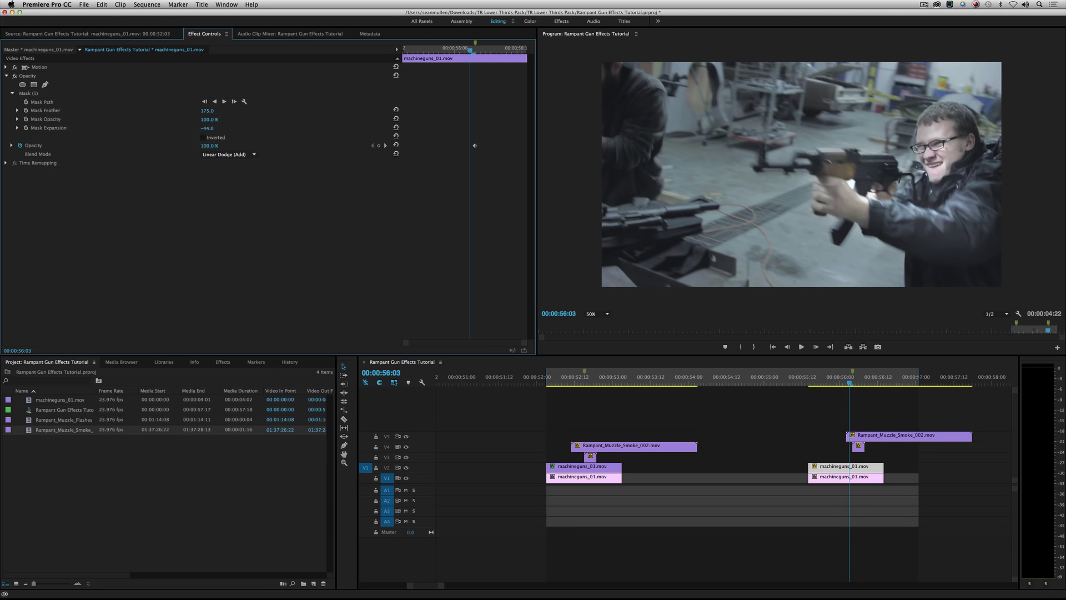
{"action": "type", "text": "0"}
{"action": "key", "text": "Return"}
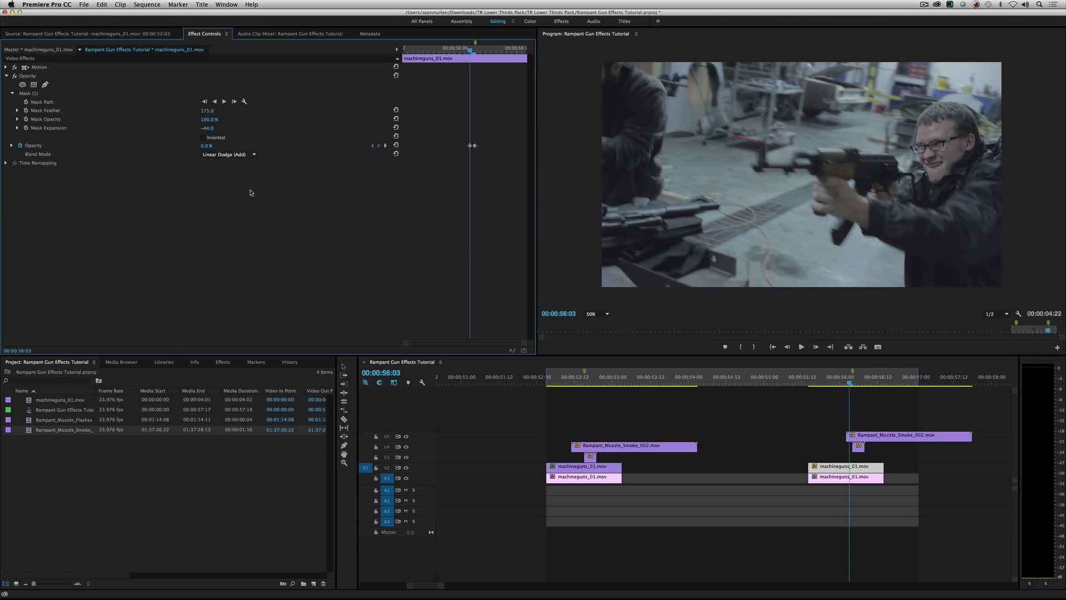
Compare the frames around the flash, and keyframe the duplicate clip's opacity at 0% on 00:00:56:06
{"action": "key", "text": "Right"}
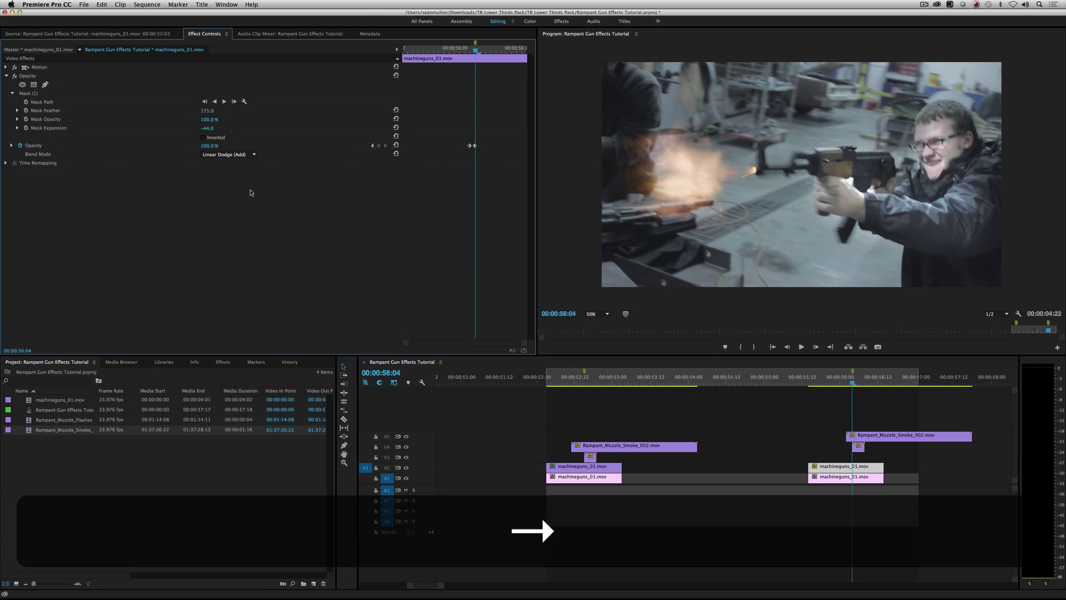
{"action": "key", "text": "Left"}
{"action": "key", "text": "Right"}
{"action": "key", "text": "Left"}
{"action": "key", "text": "Right"}
{"action": "key", "text": "Right"}
{"action": "key", "text": "Right"}
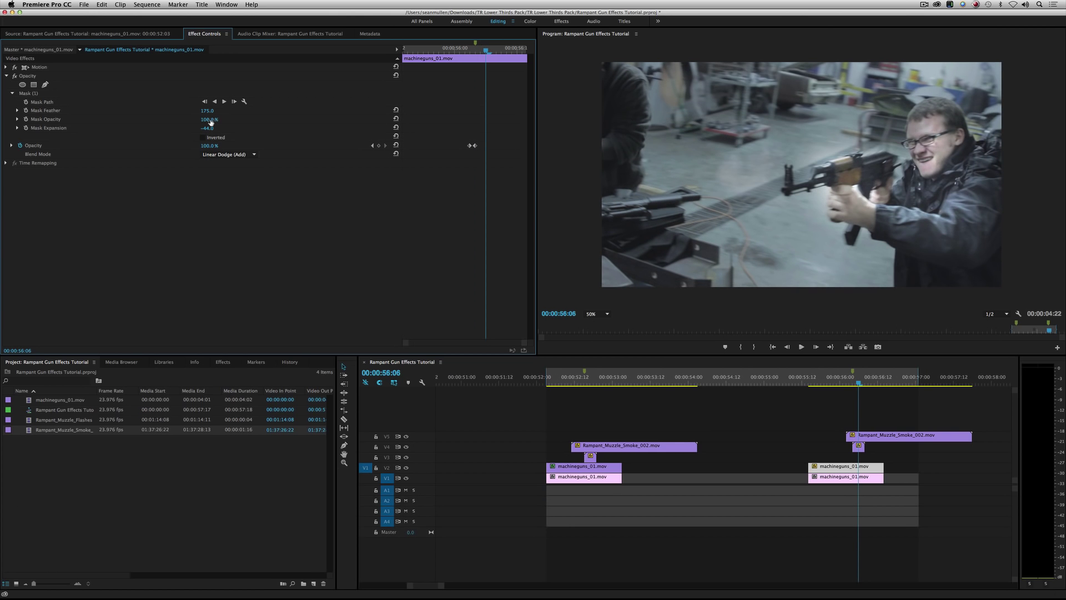
{"action": "left_click_drag", "start_coordinate": [206, 149], "coordinate": [150, 149]}
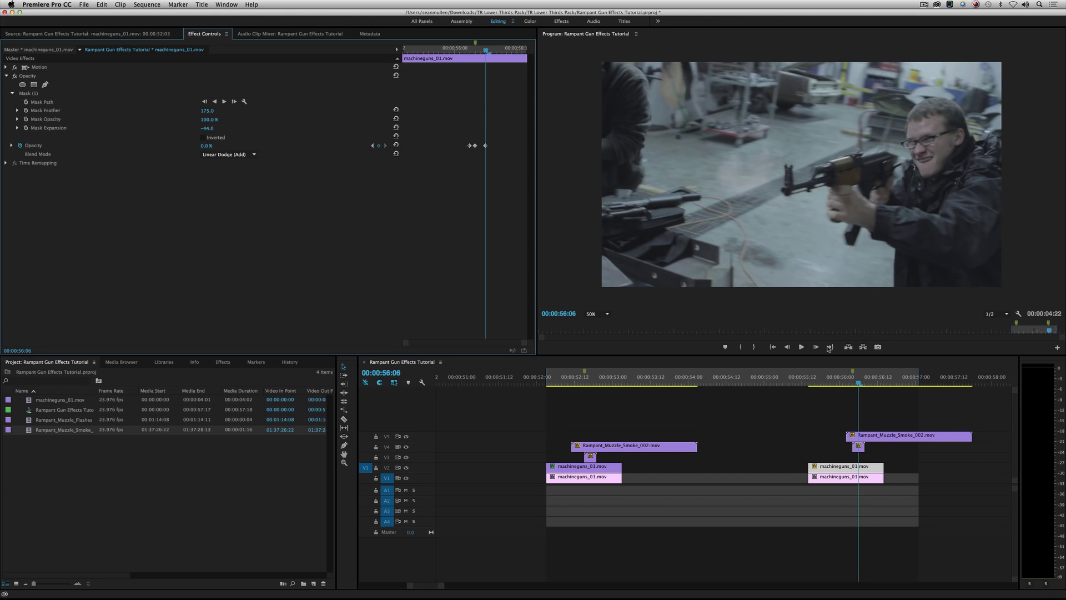
Replay the shot from just before the marker and scrub to the flash frame to check the reactive lighting
{"action": "left_click", "coordinate": [840, 380]}
{"action": "key", "text": "space"}
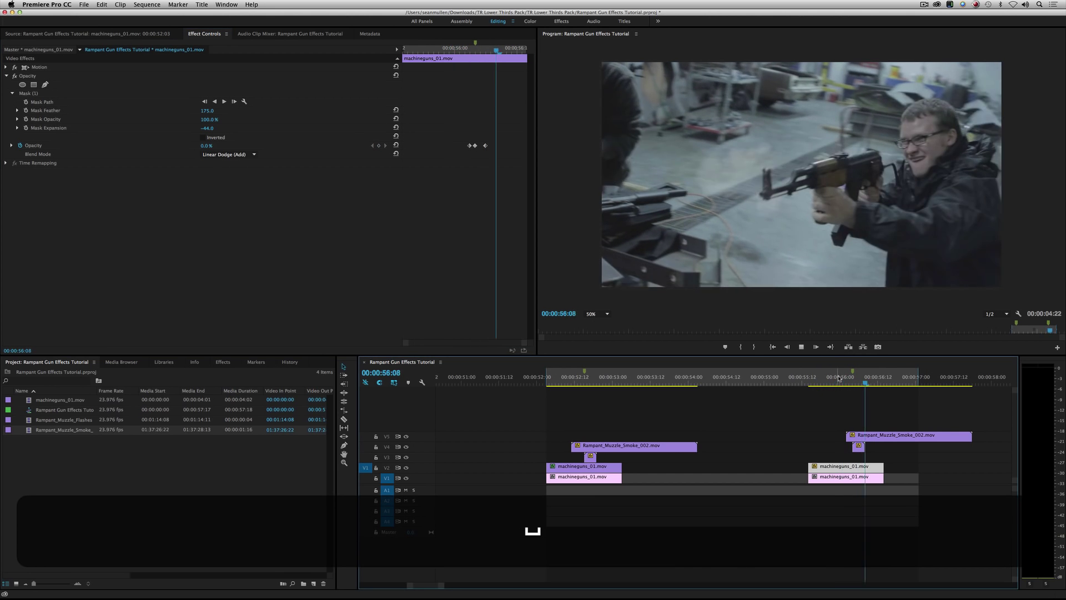
{"action": "left_click", "coordinate": [841, 378]}
{"action": "key", "text": "space"}
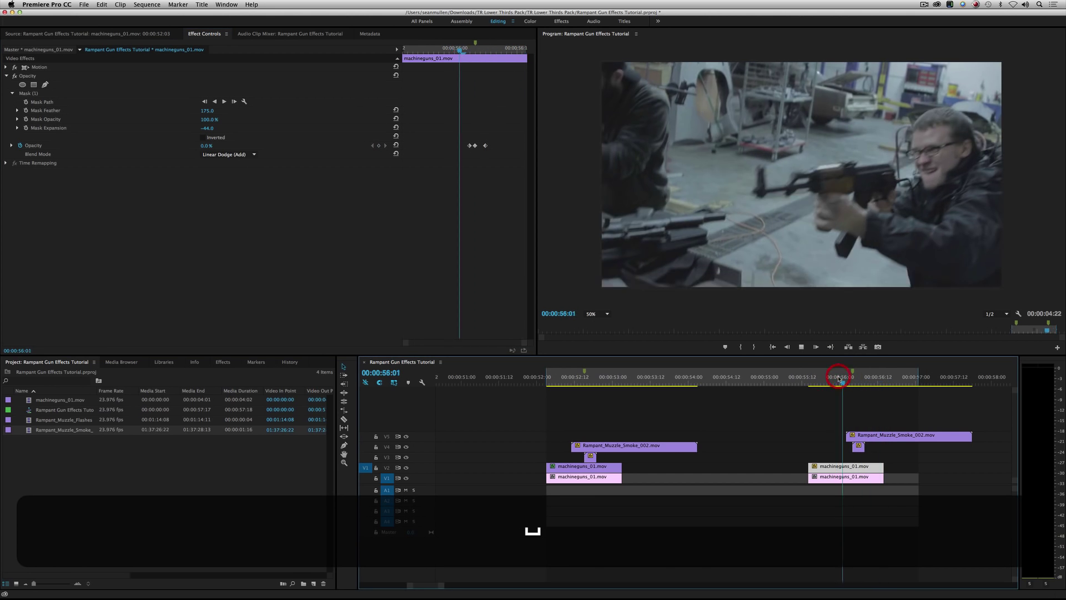
{"action": "left_click", "coordinate": [843, 379]}
{"action": "left_click_drag", "start_coordinate": [842, 378], "coordinate": [853, 377]}
Apply the Tint effect from the Color Correction video effects to the duplicate clip on track V2
{"action": "left_click", "coordinate": [827, 447]}
{"action": "left_click", "coordinate": [833, 470]}
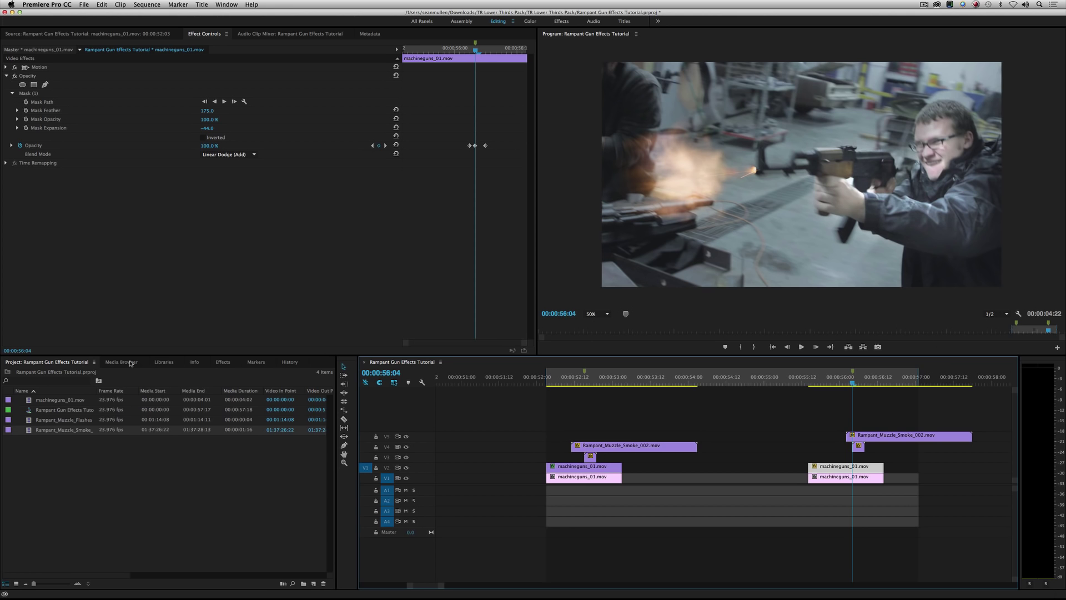
{"action": "left_click", "coordinate": [224, 362]}
{"action": "left_click", "coordinate": [45, 426]}
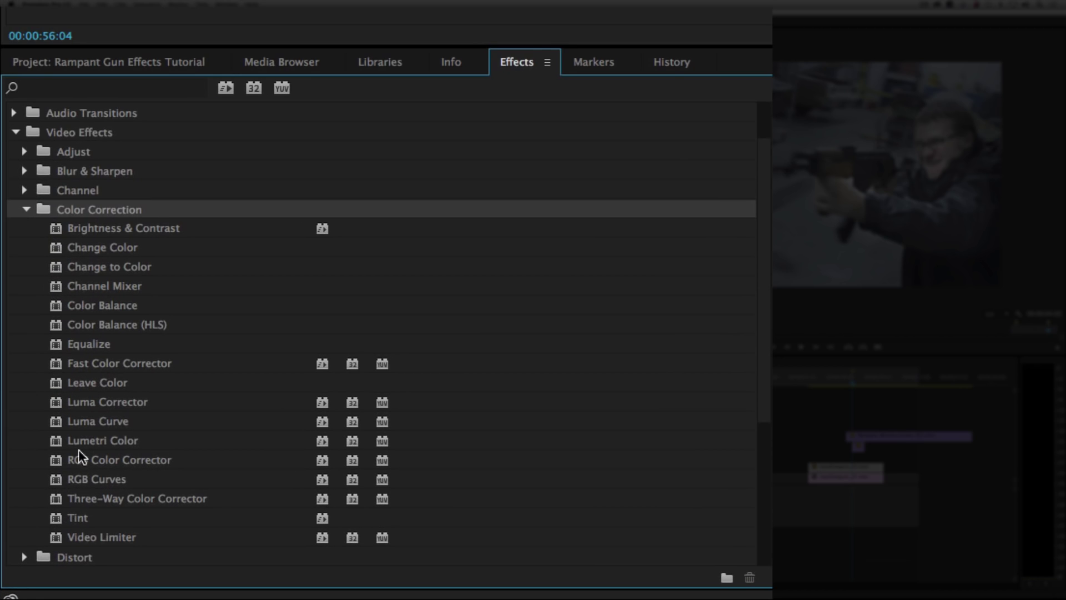
{"action": "left_click", "coordinate": [32, 560]}
{"action": "left_click_drag", "start_coordinate": [74, 522], "coordinate": [822, 472]}
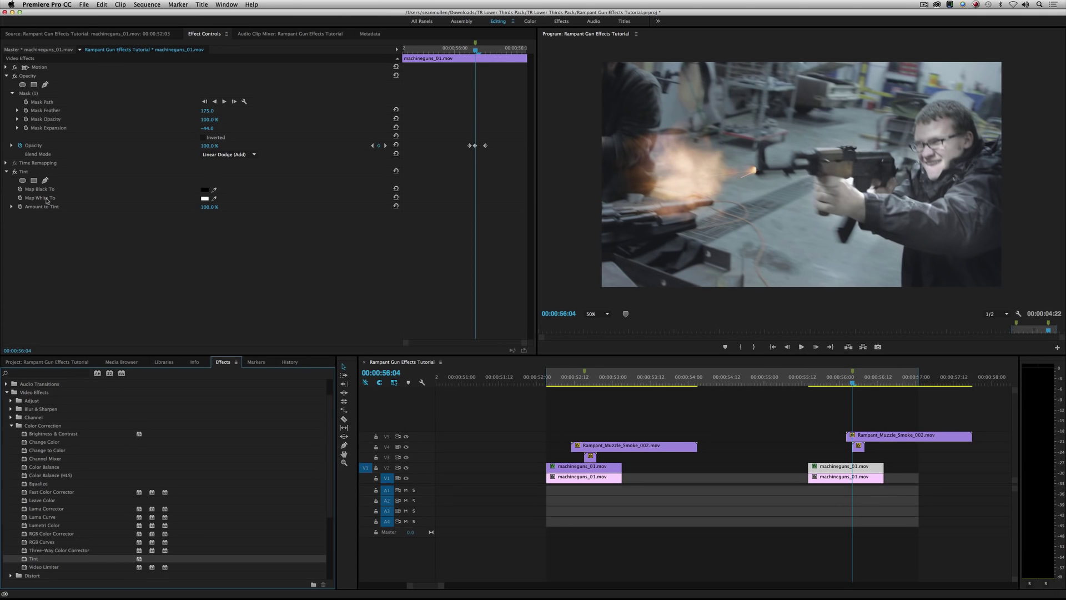
Map the tint's white to a colour sampled from the muzzle flash, adjusted to the more saturated orange EA8D55
{"action": "left_click", "coordinate": [213, 199]}
{"action": "left_click", "coordinate": [675, 205]}
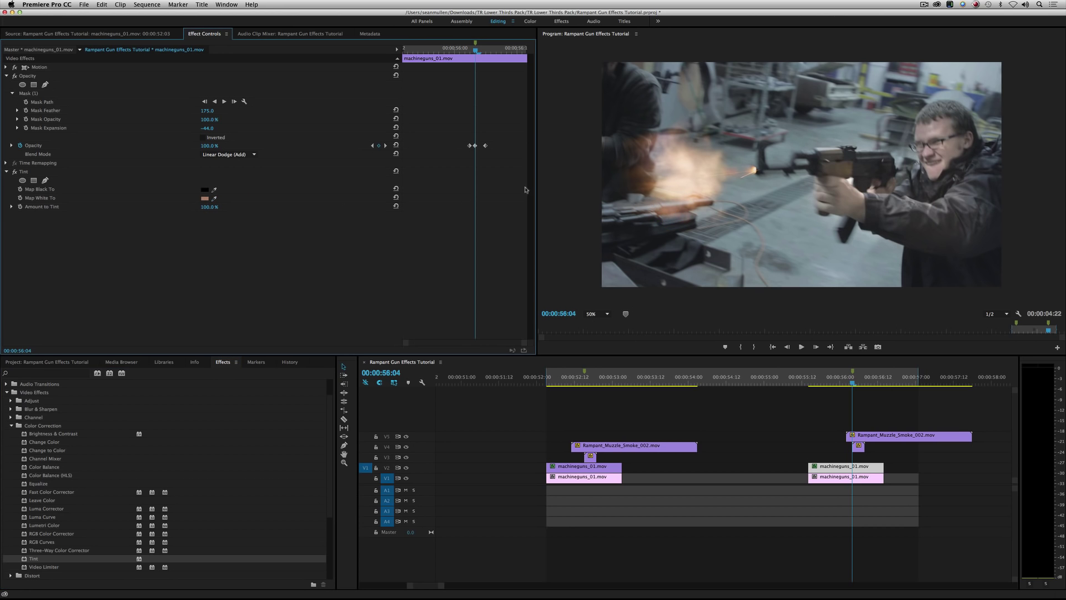
{"action": "left_click", "coordinate": [205, 198]}
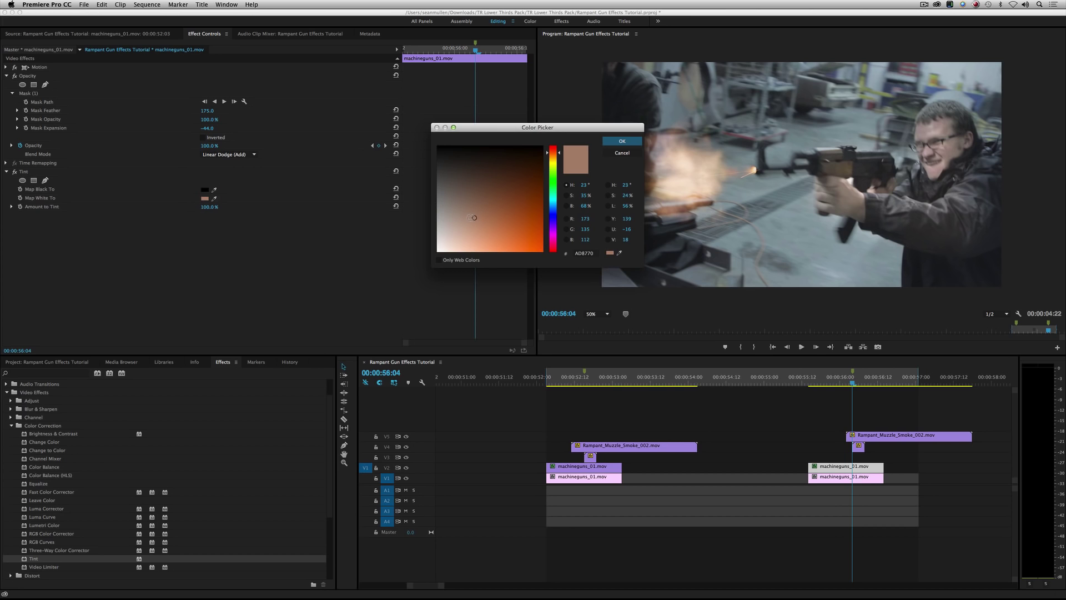
{"action": "mouse_move", "coordinate": [475, 220]}
{"action": "left_mouse_down"}
{"action": "mouse_move", "coordinate": [475, 244]}
{"action": "mouse_move", "coordinate": [504, 243]}
{"action": "left_mouse_up"}
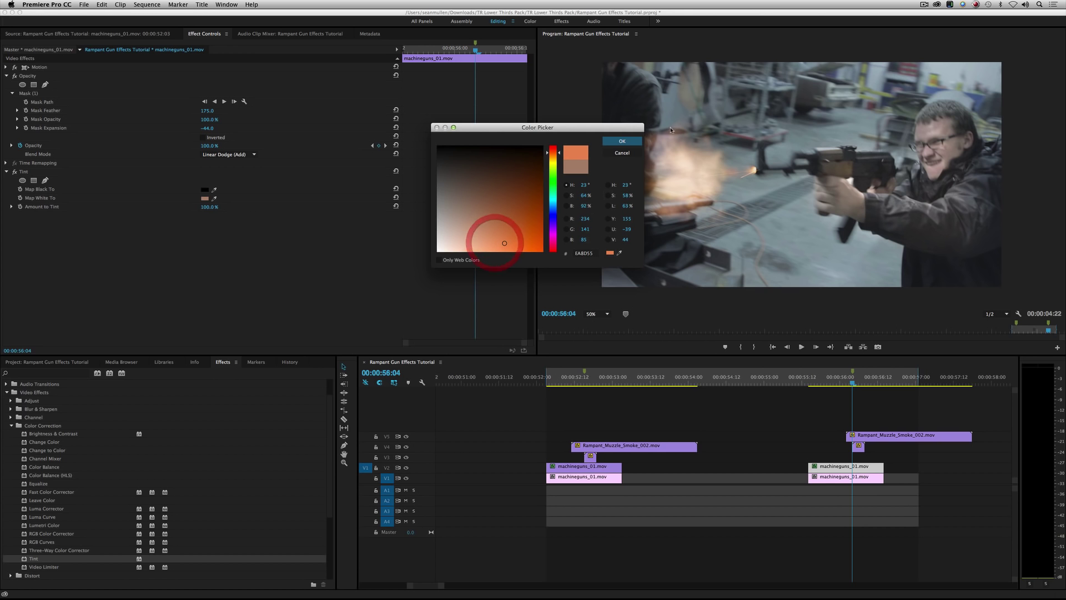
{"action": "left_click", "coordinate": [633, 141]}
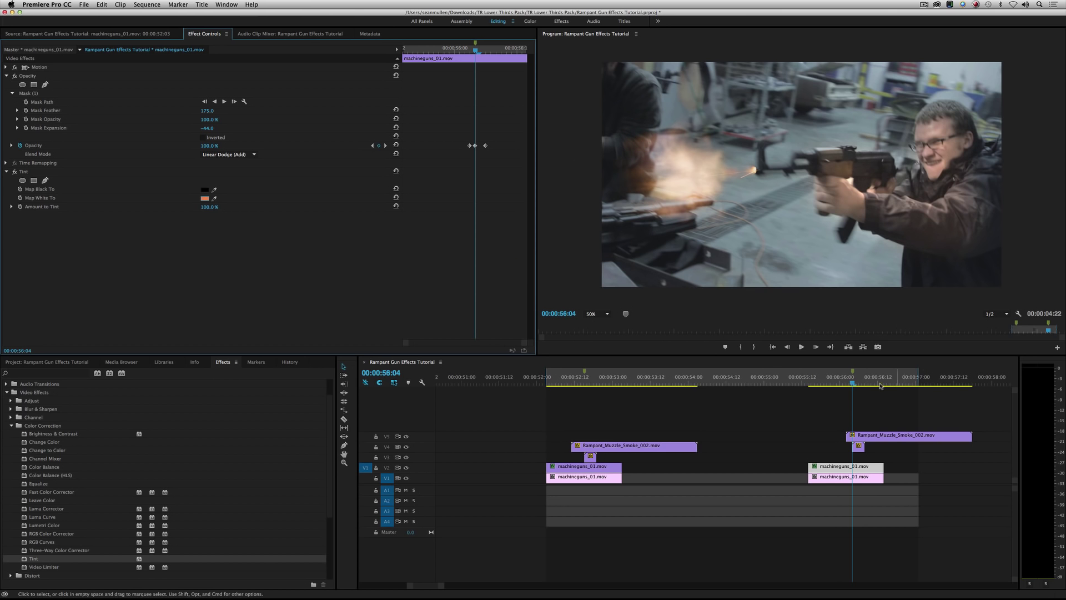
Play back the shot repeatedly from about 00:00:55:22 to check the orange tinted lighting
{"action": "left_click", "coordinate": [834, 379]}
{"action": "key", "text": "space"}
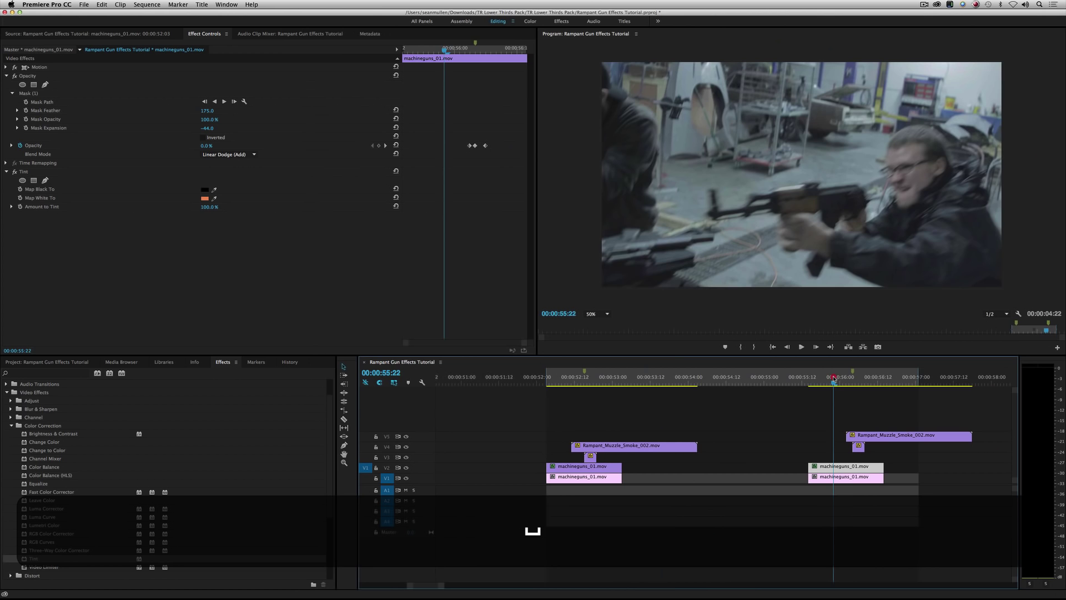
{"action": "left_click", "coordinate": [834, 380]}
{"action": "left_click", "coordinate": [834, 379]}
{"action": "left_click", "coordinate": [835, 380]}
{"action": "left_click", "coordinate": [834, 379]}
At 00:00:56:04, lower the duplicate clip's opacity keyframe to 70%
{"action": "left_click_drag", "start_coordinate": [834, 380], "coordinate": [853, 380]}
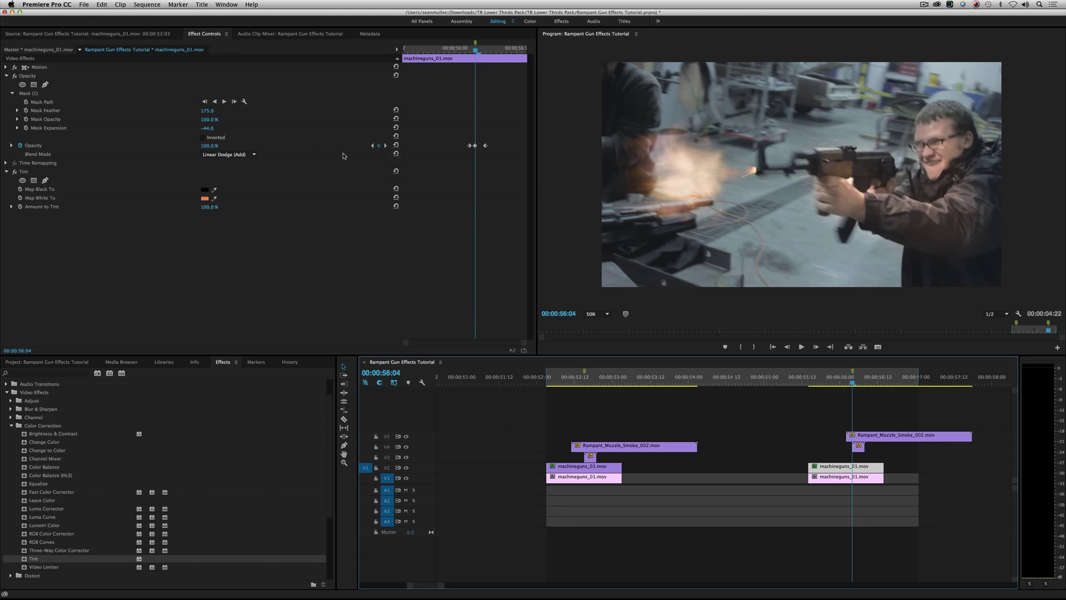
{"action": "left_click", "coordinate": [373, 146]}
{"action": "left_click", "coordinate": [386, 145]}
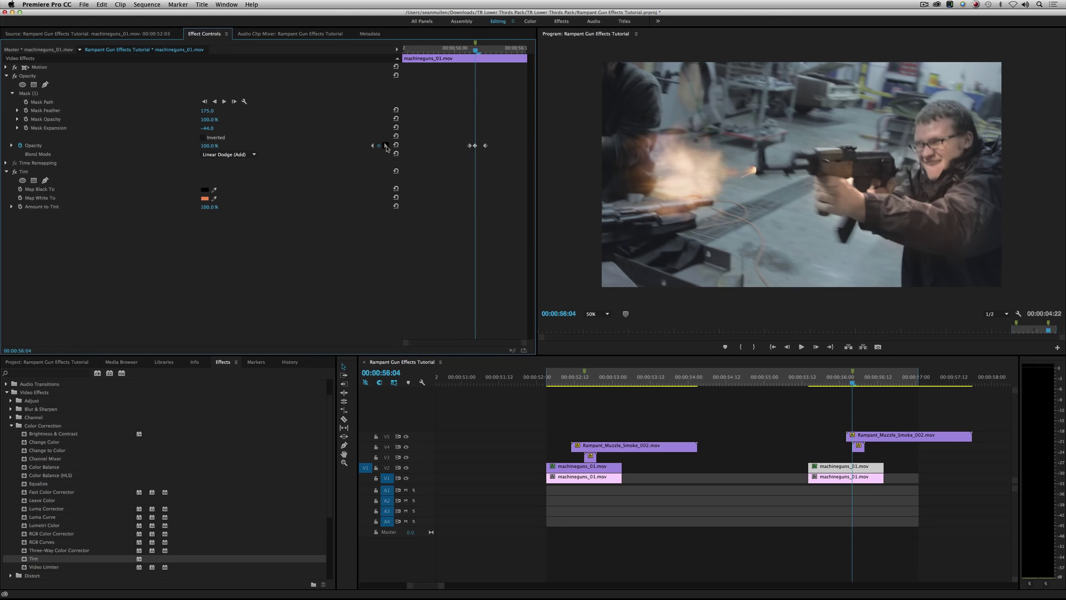
{"action": "left_click_drag", "start_coordinate": [207, 145], "coordinate": [193, 146]}
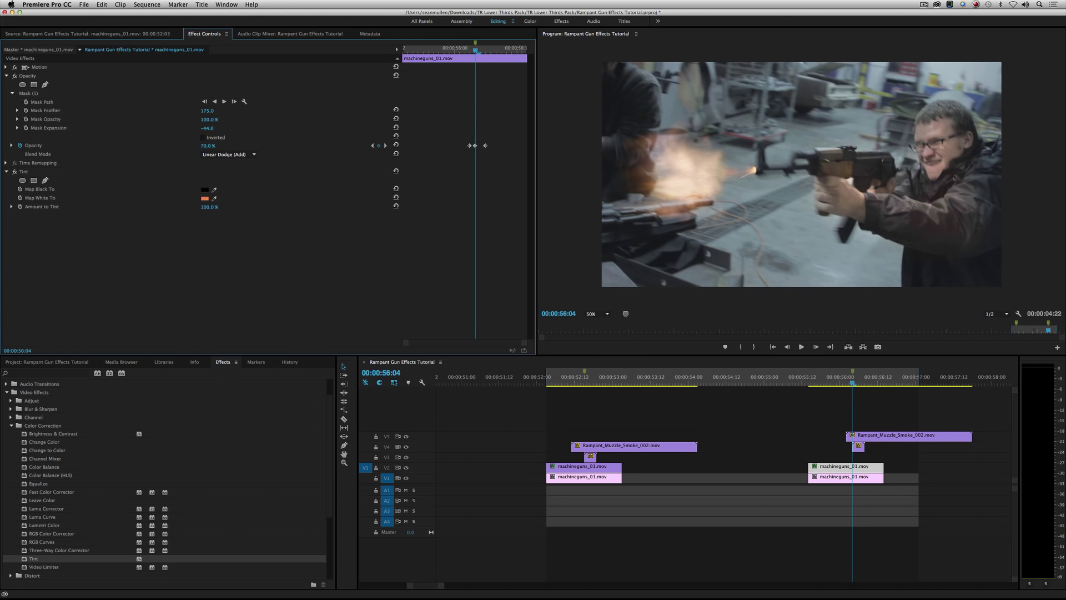
Replay the finished gunshot several times from before the marker to review the softened lighting
{"action": "left_click", "coordinate": [829, 383]}
{"action": "key", "text": "space"}
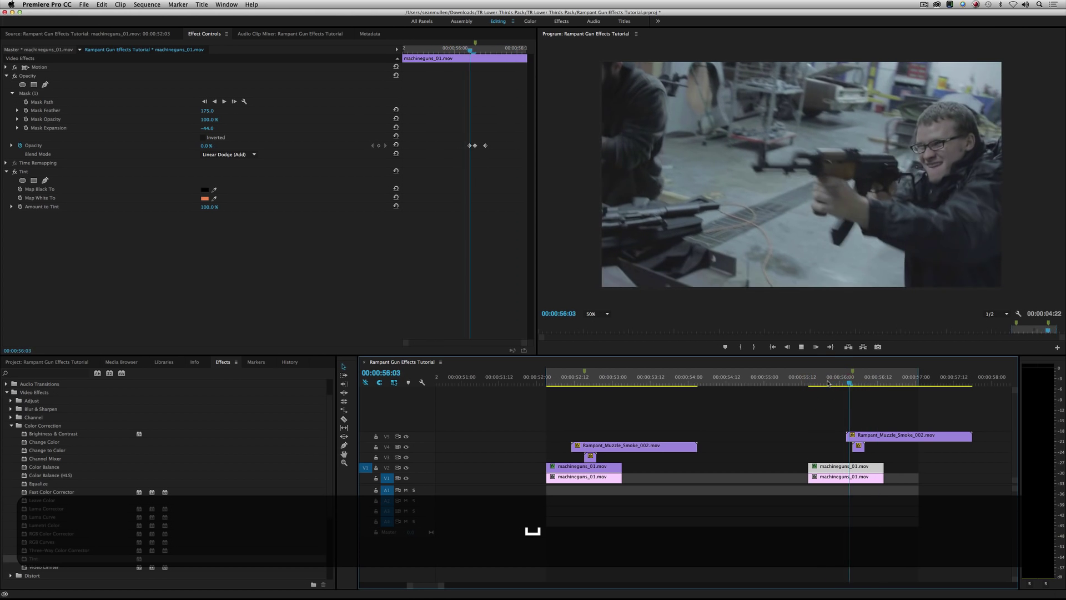
{"action": "left_click", "coordinate": [827, 382]}
{"action": "key", "text": "space"}
{"action": "left_click", "coordinate": [827, 382]}
{"action": "left_click", "coordinate": [827, 382]}
{"action": "left_click", "coordinate": [827, 382]}
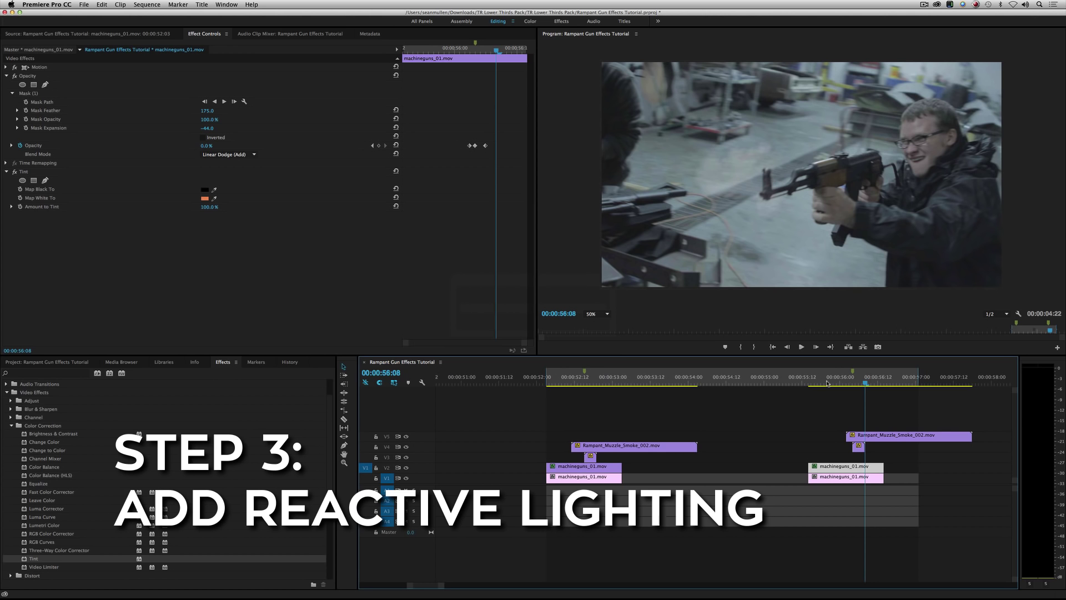
At 00:00:56:04, hide video tracks V2, V3, V4 and V5 to leave only the original footage
{"action": "left_click", "coordinate": [853, 380]}
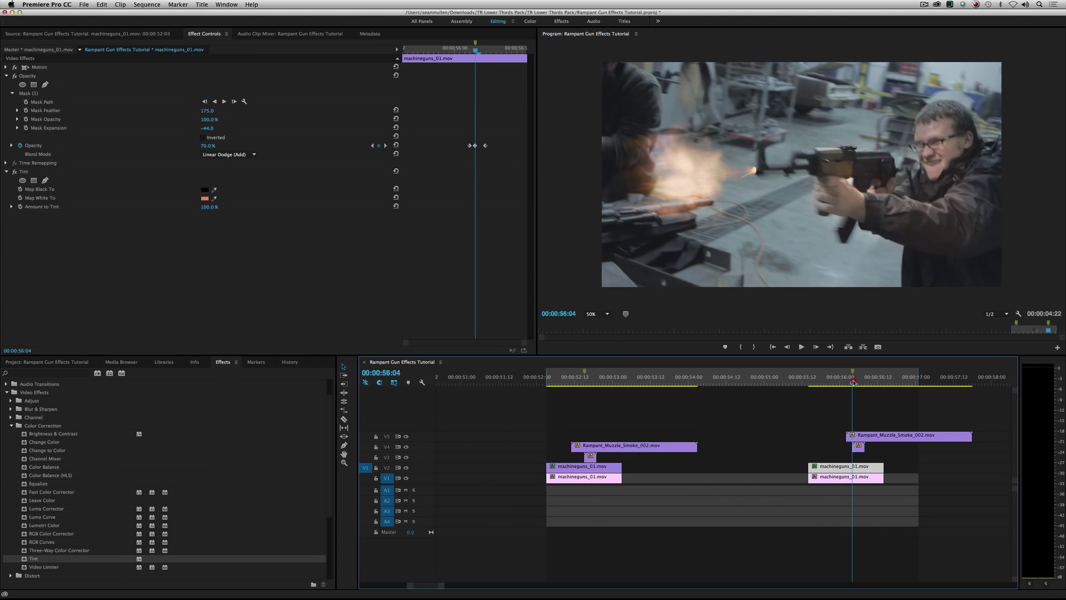
{"action": "left_click", "coordinate": [405, 468]}
{"action": "left_click", "coordinate": [406, 456]}
{"action": "left_click", "coordinate": [406, 447]}
{"action": "left_click", "coordinate": [406, 437]}
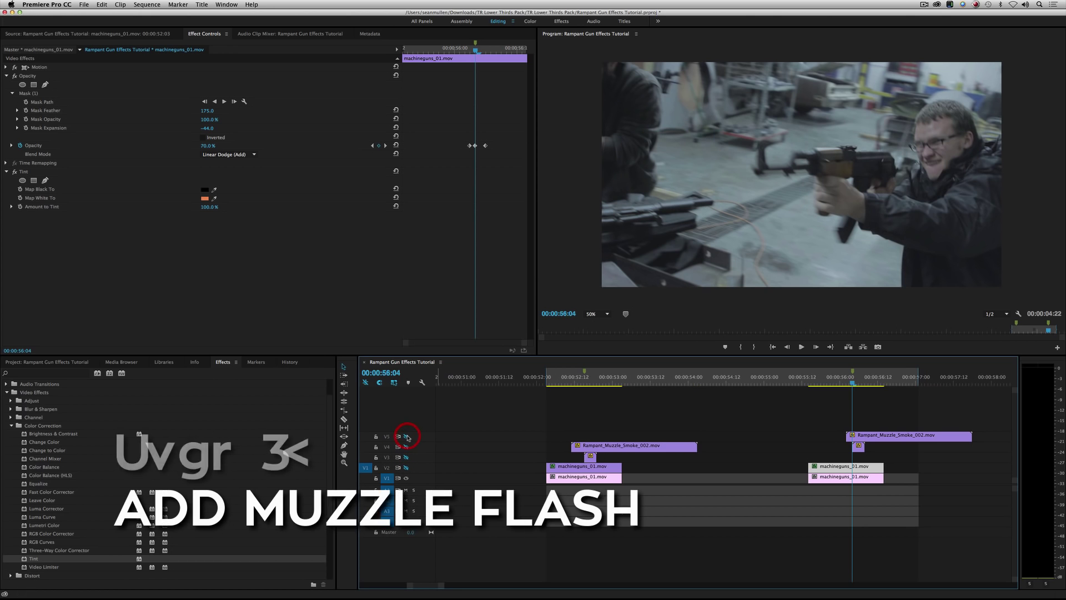
Preview the muzzle flash track V4 and hide it again, then show smoke track V5 and scrub to 00:00:56:07
{"action": "left_click", "coordinate": [406, 446]}
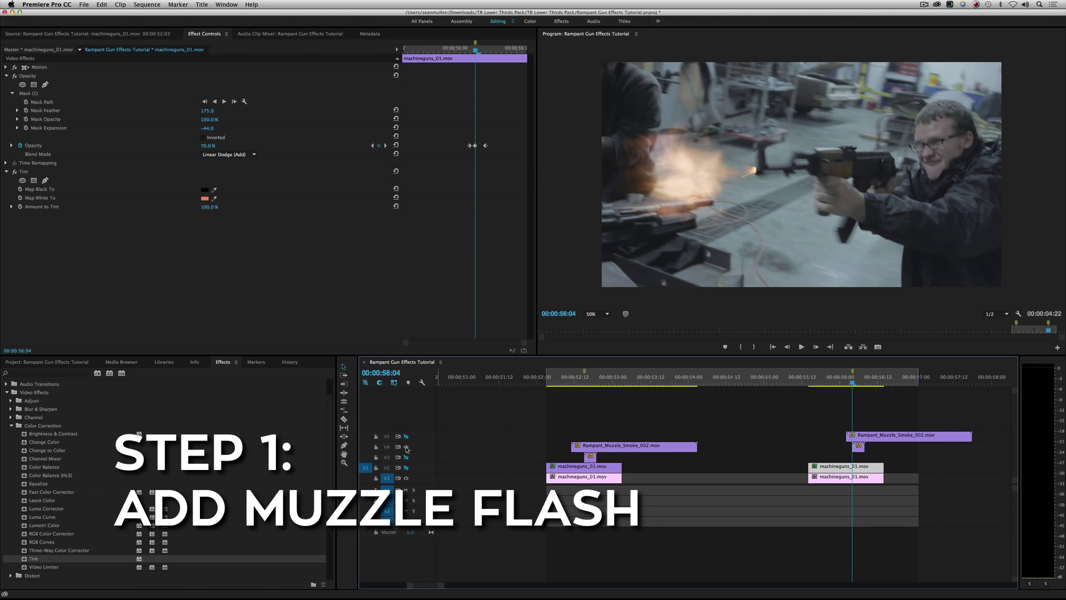
{"action": "left_click", "coordinate": [406, 447]}
{"action": "left_click", "coordinate": [406, 437]}
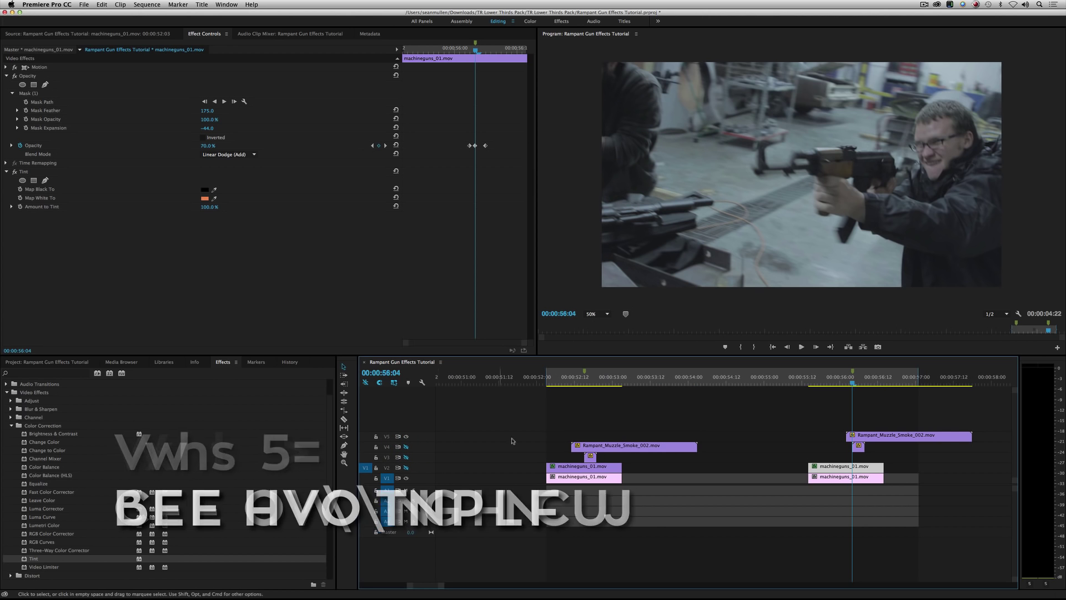
{"action": "left_click_drag", "start_coordinate": [854, 383], "coordinate": [863, 383]}
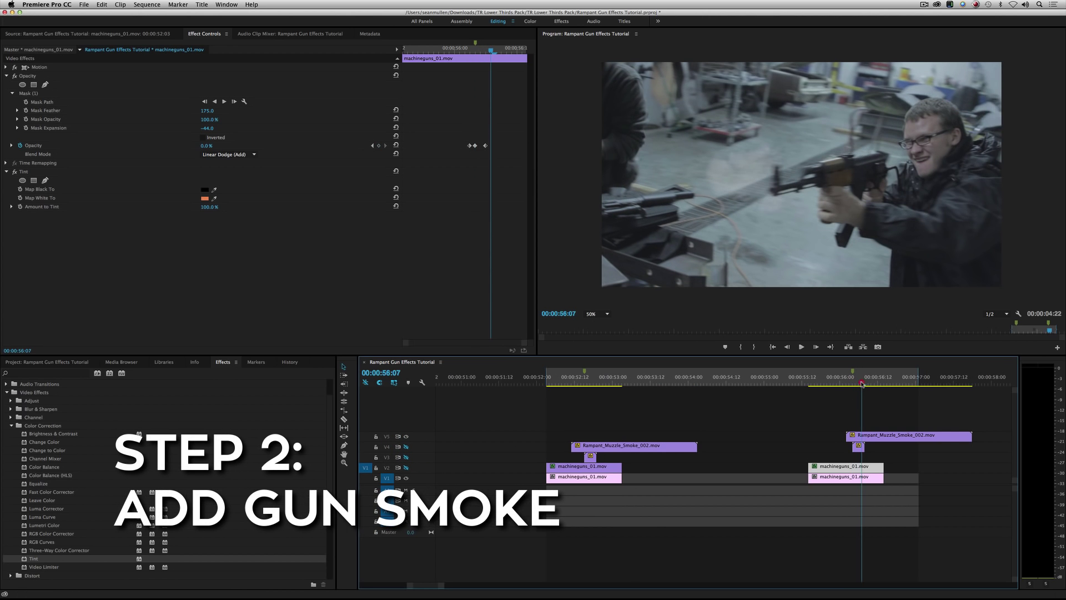
Show video track V2 again and scrub around 00:00:56:04 to view the reactive lighting
{"action": "left_click", "coordinate": [406, 468]}
{"action": "left_click_drag", "start_coordinate": [862, 379], "coordinate": [852, 380]}
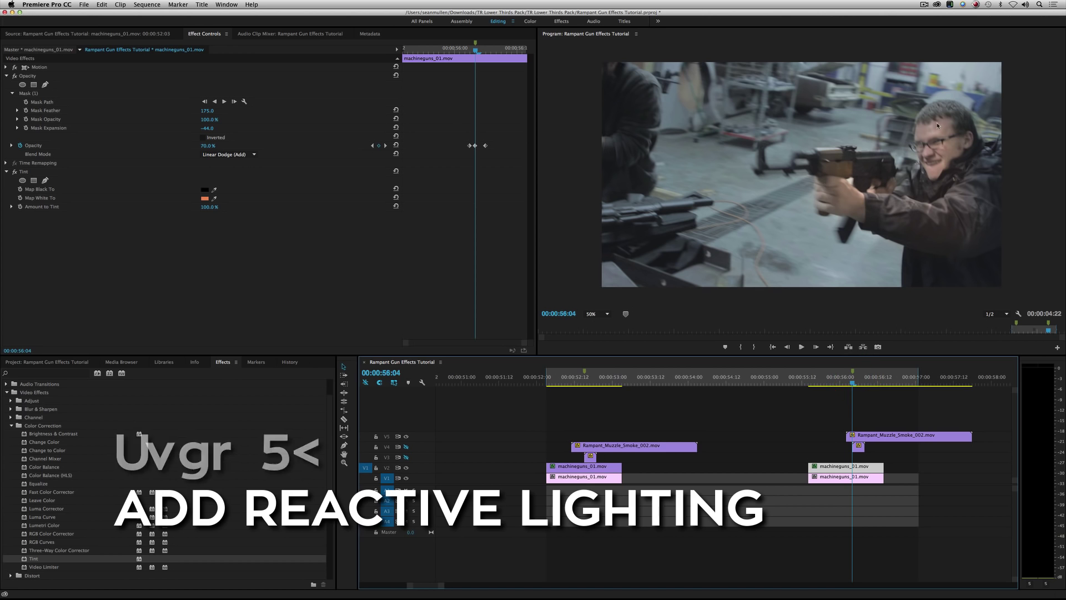
{"action": "left_click_drag", "start_coordinate": [843, 380], "coordinate": [855, 381]}
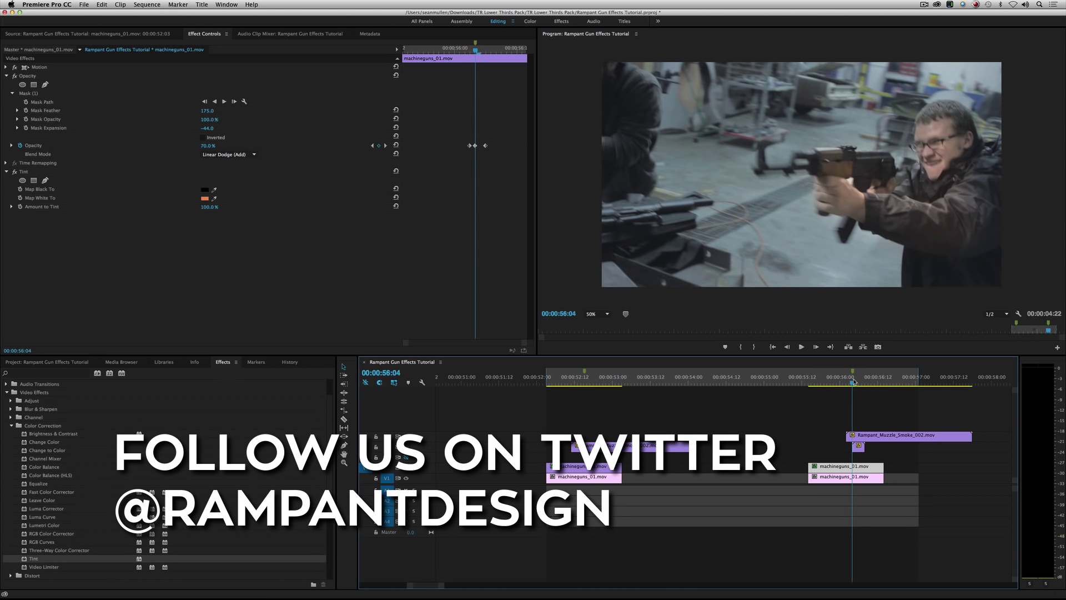